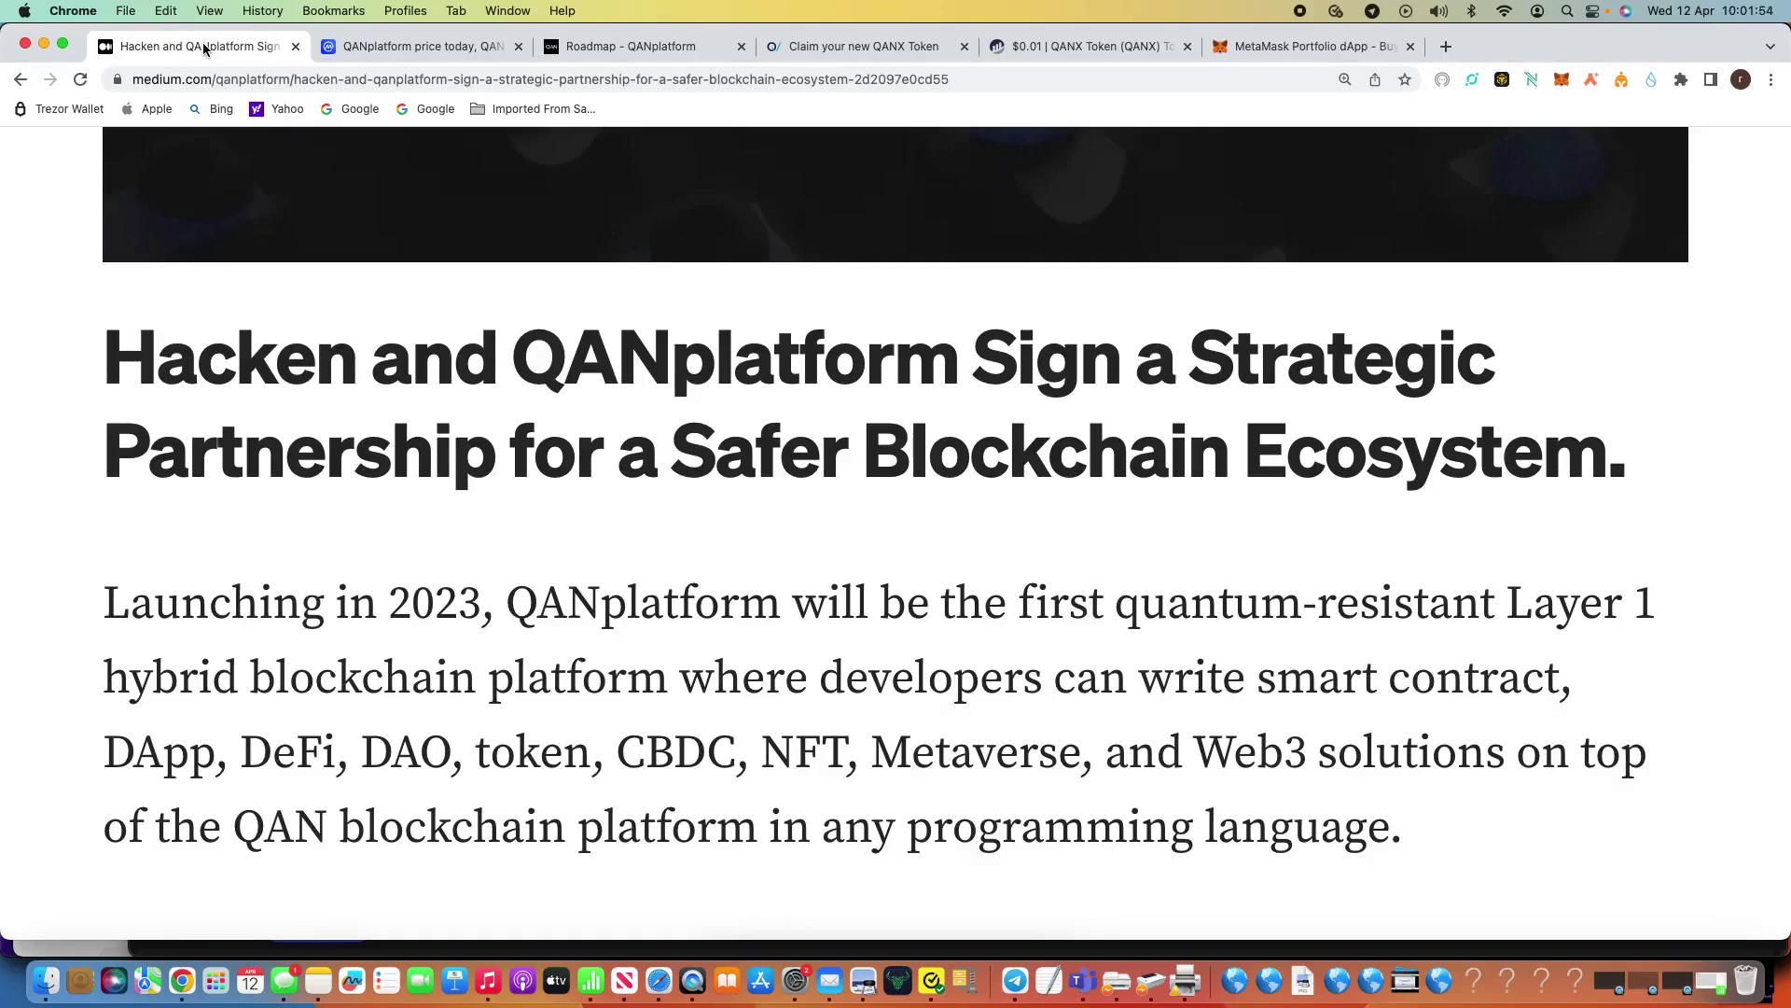
Step: Read the Hacken–QANplatform partnership article on Medium, then bring up CoinMarketCap's QANX price page
scroll(849, 528, down, 4)
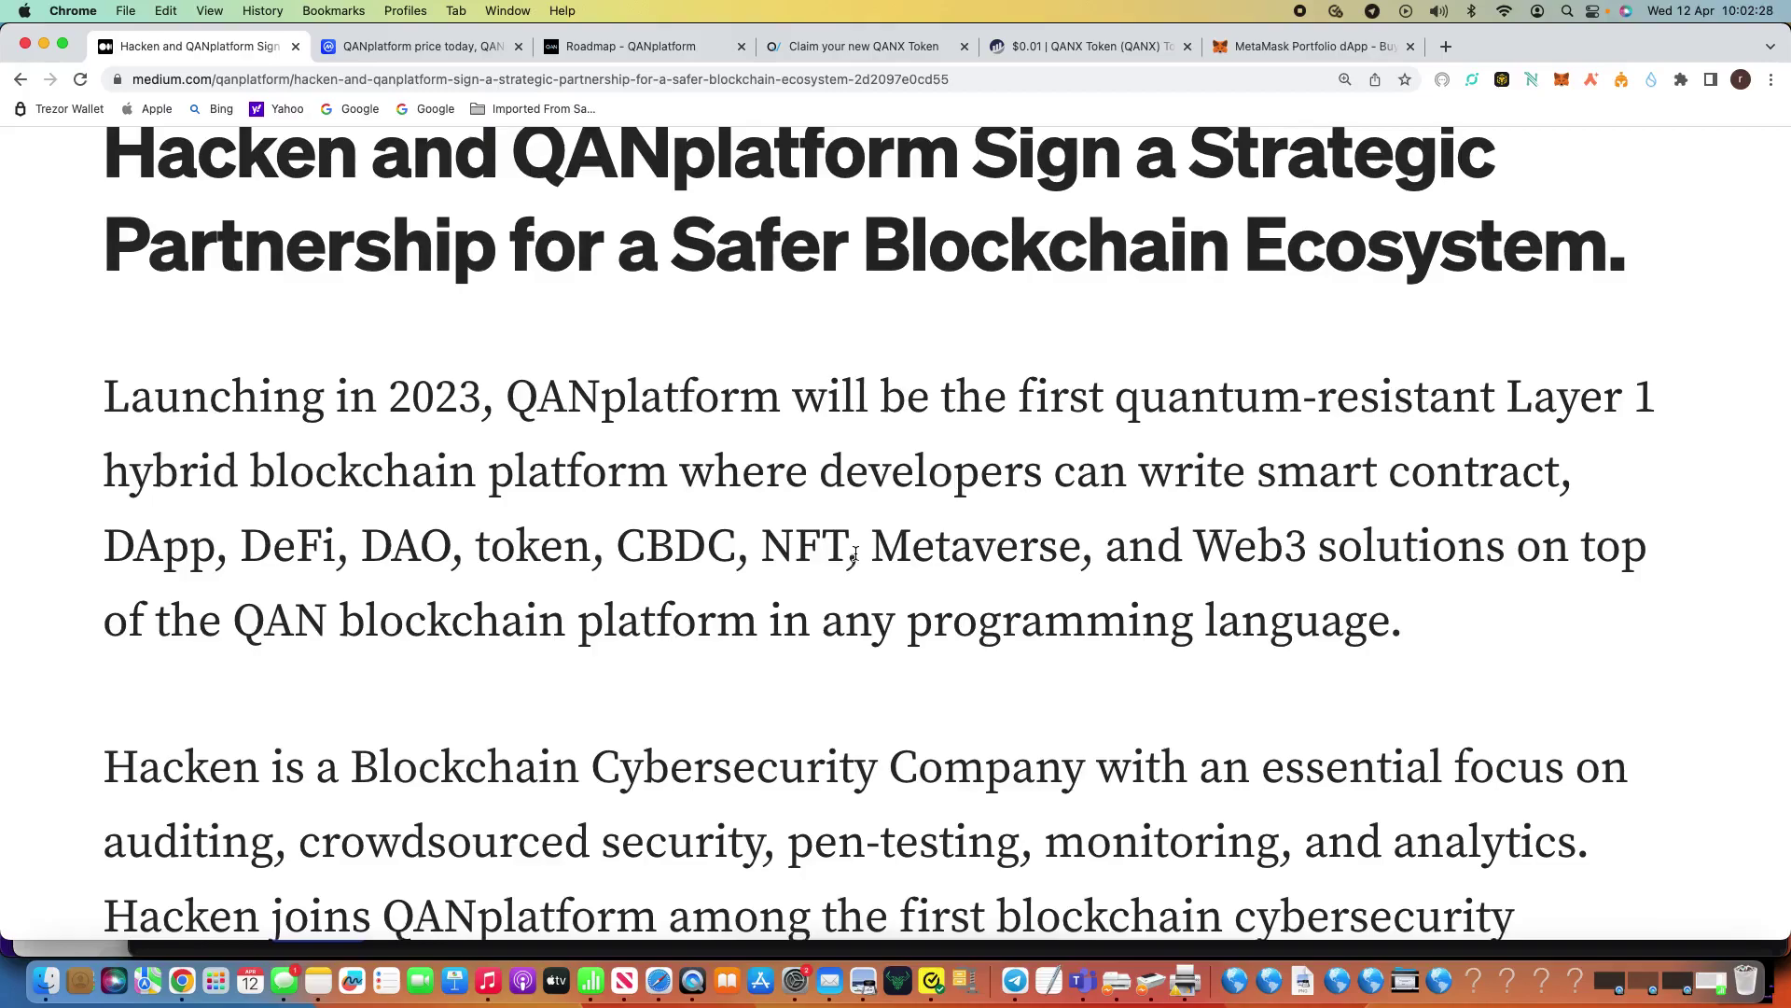
scroll(856, 554, down, 5)
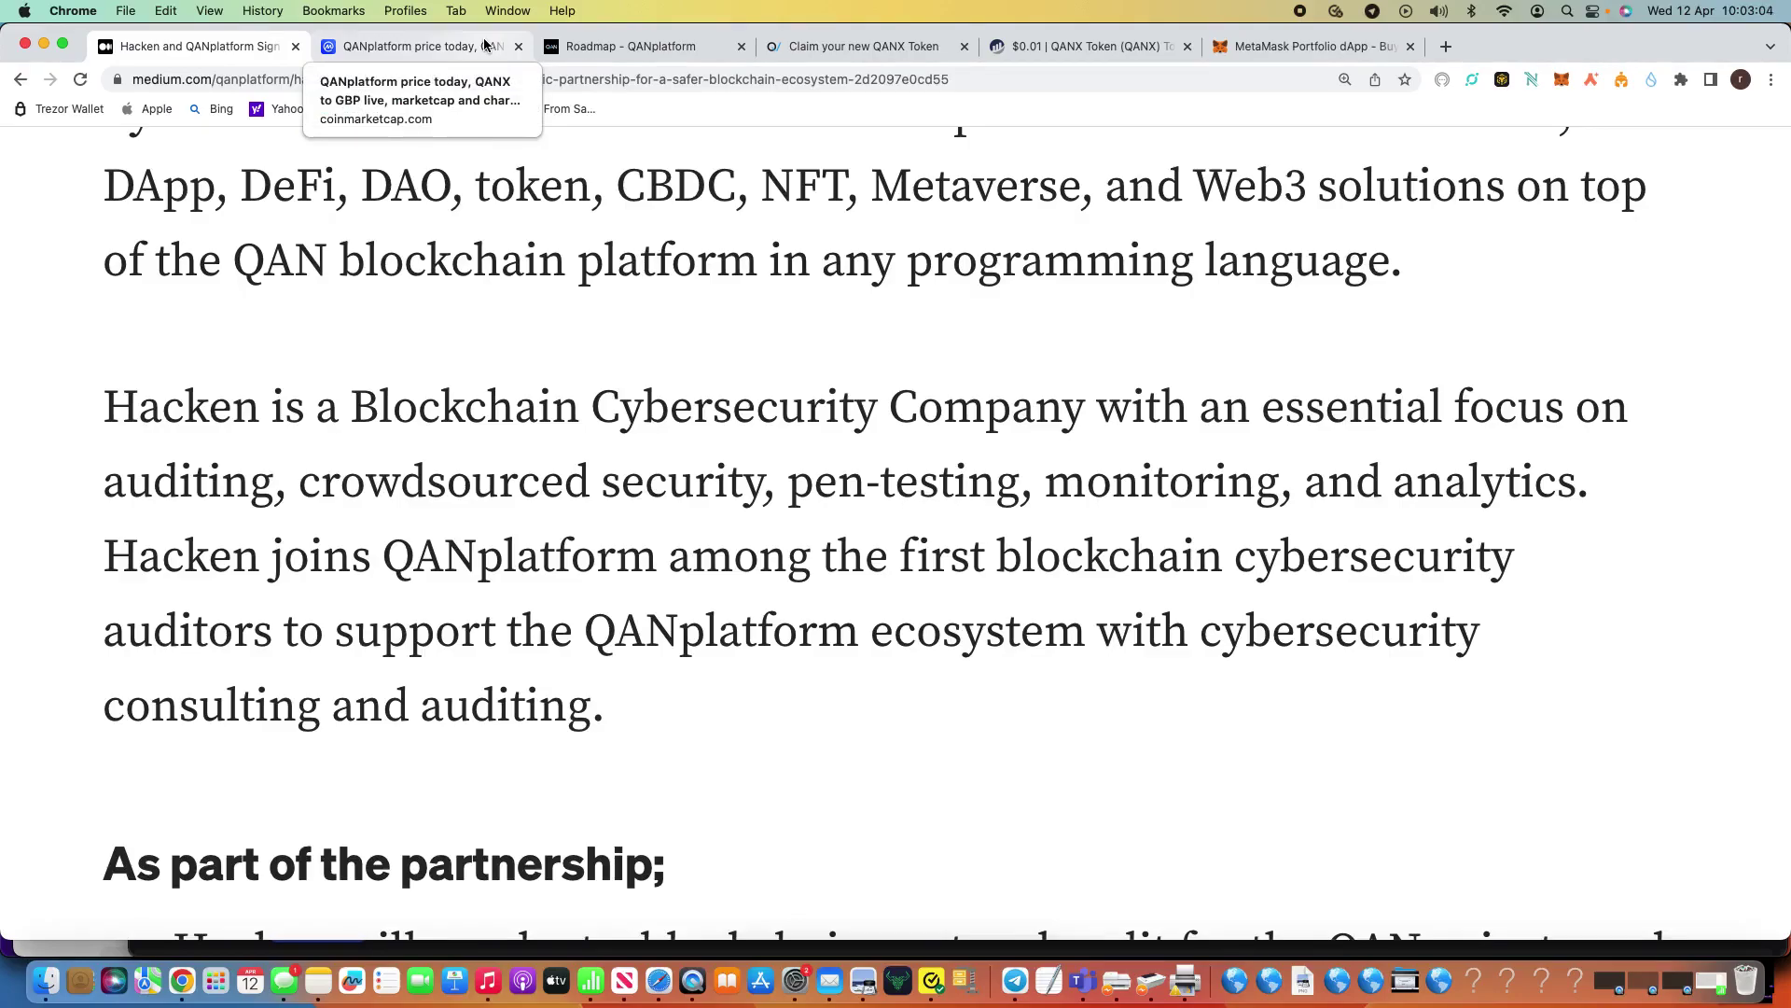
click(484, 45)
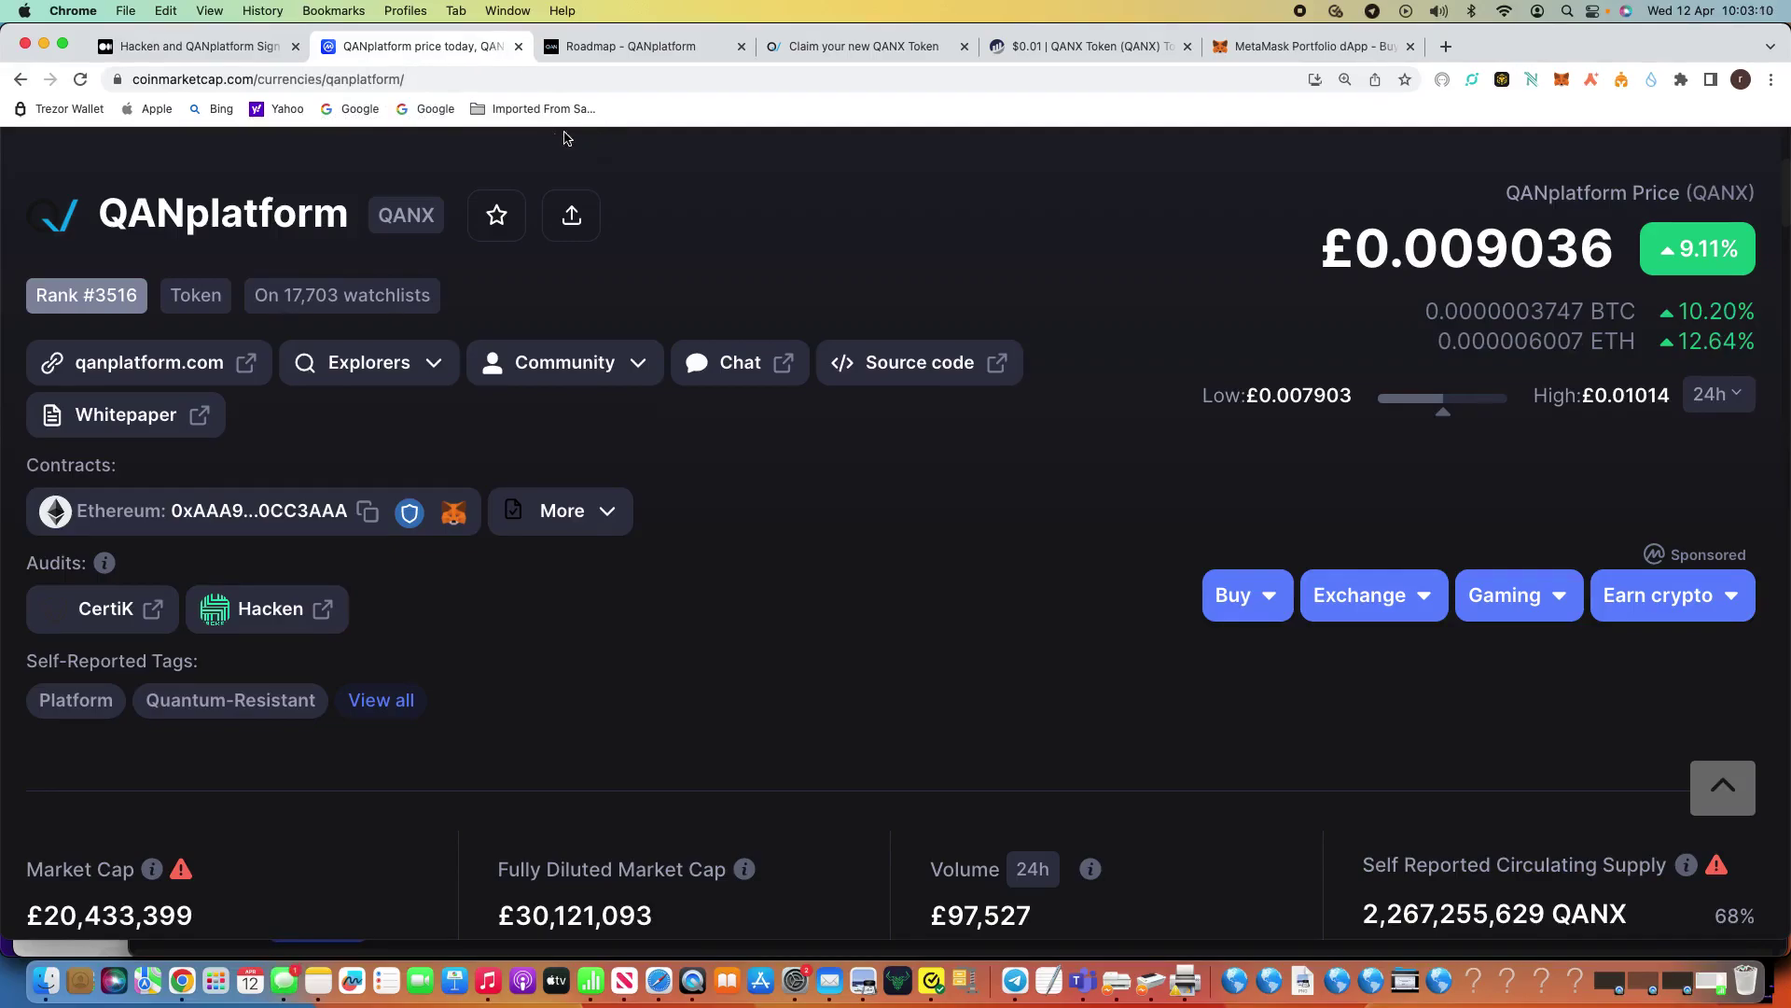
Step: Review QANX's price, market cap, volume and supply on CoinMarketCap, then go to the roadmap page
scroll(751, 443, down, 3)
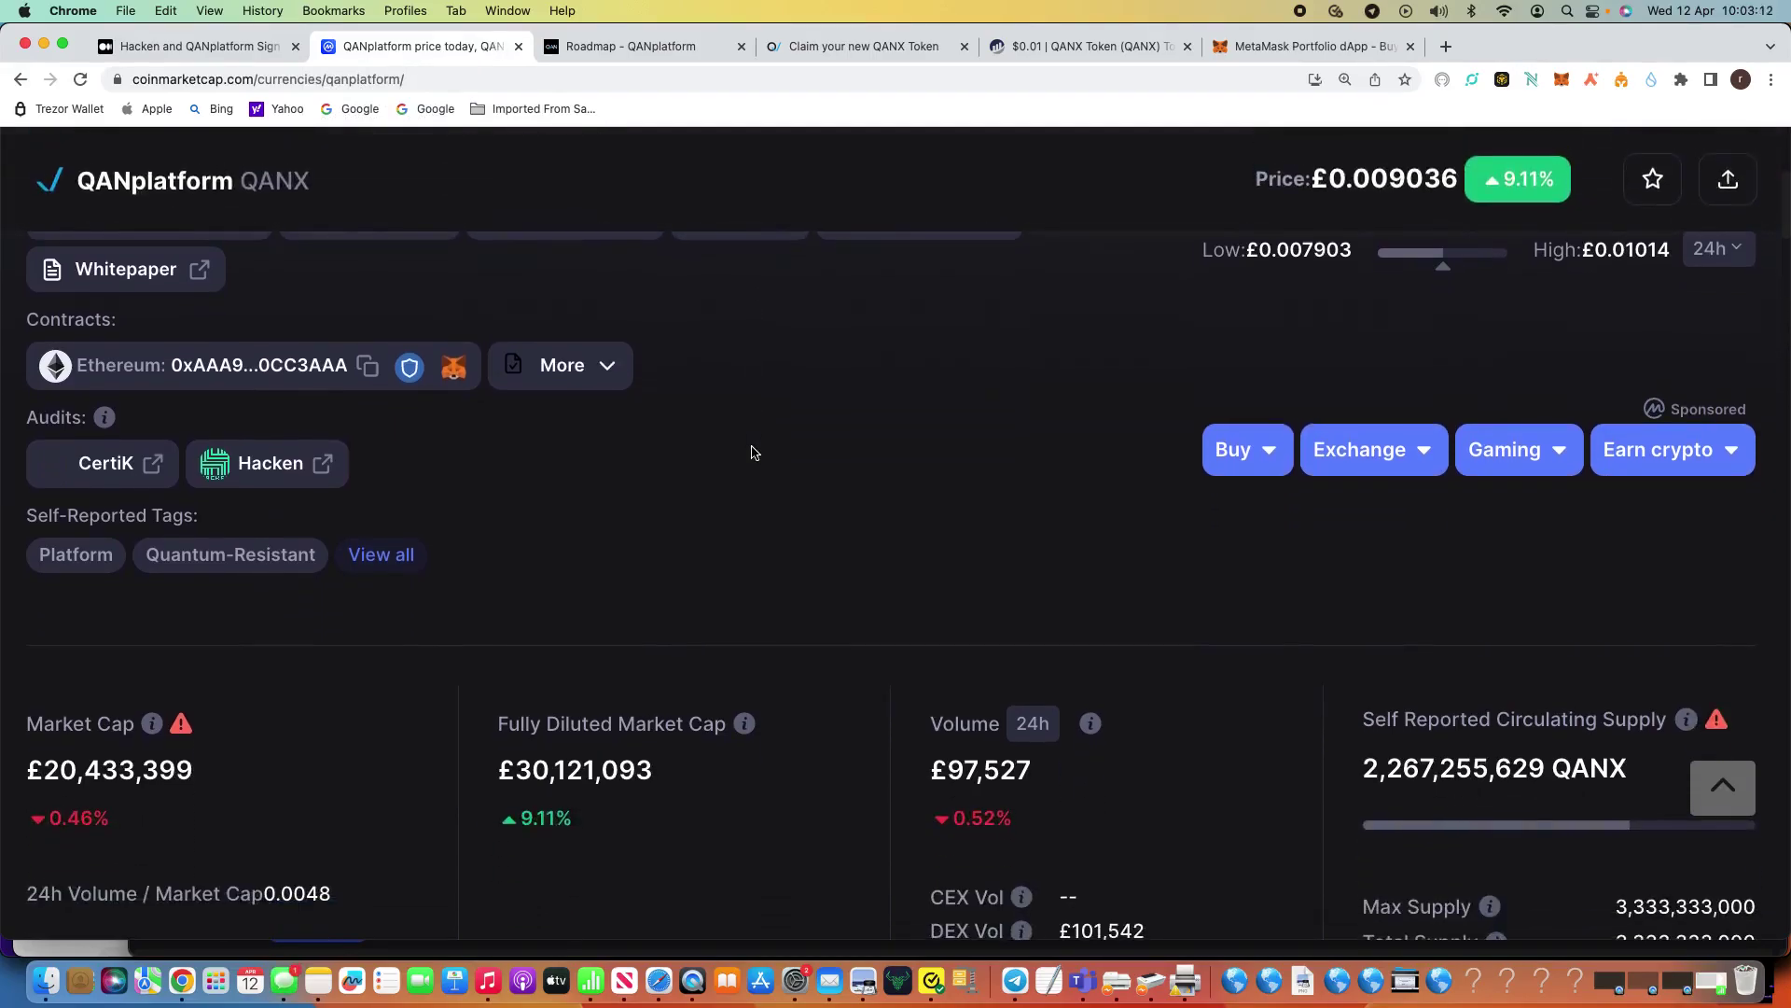
scroll(754, 452, down, 2)
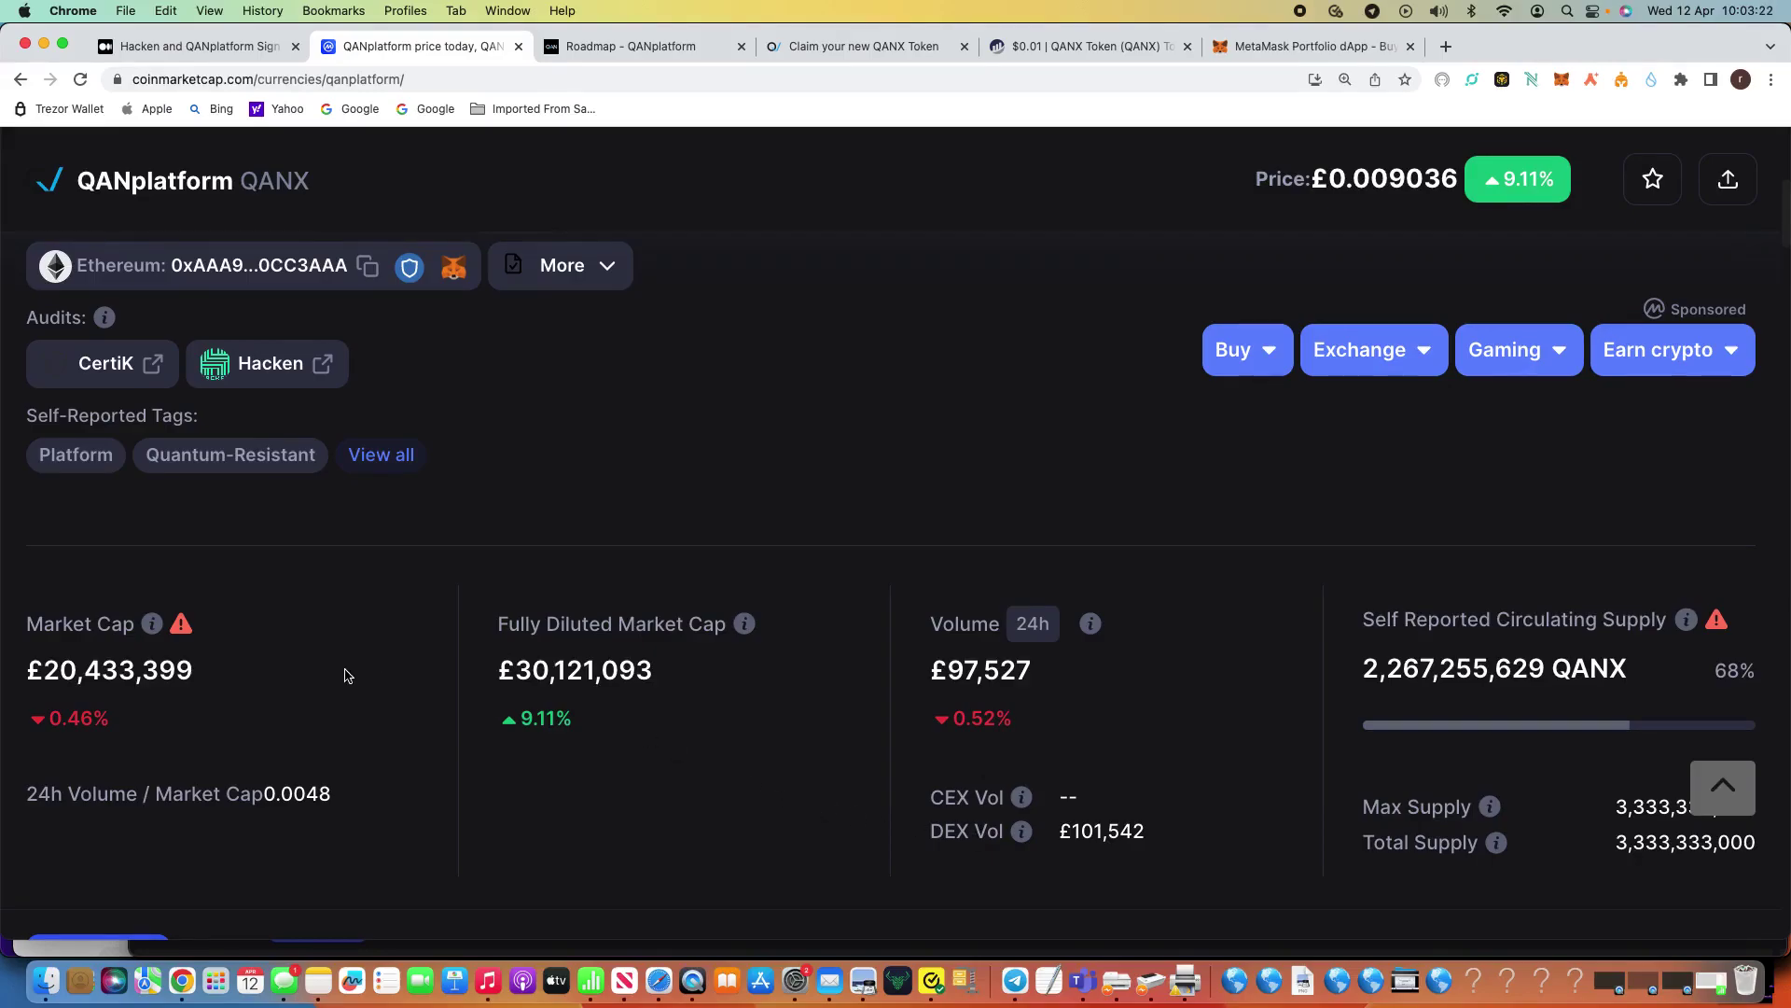
scroll(346, 676, up, 5)
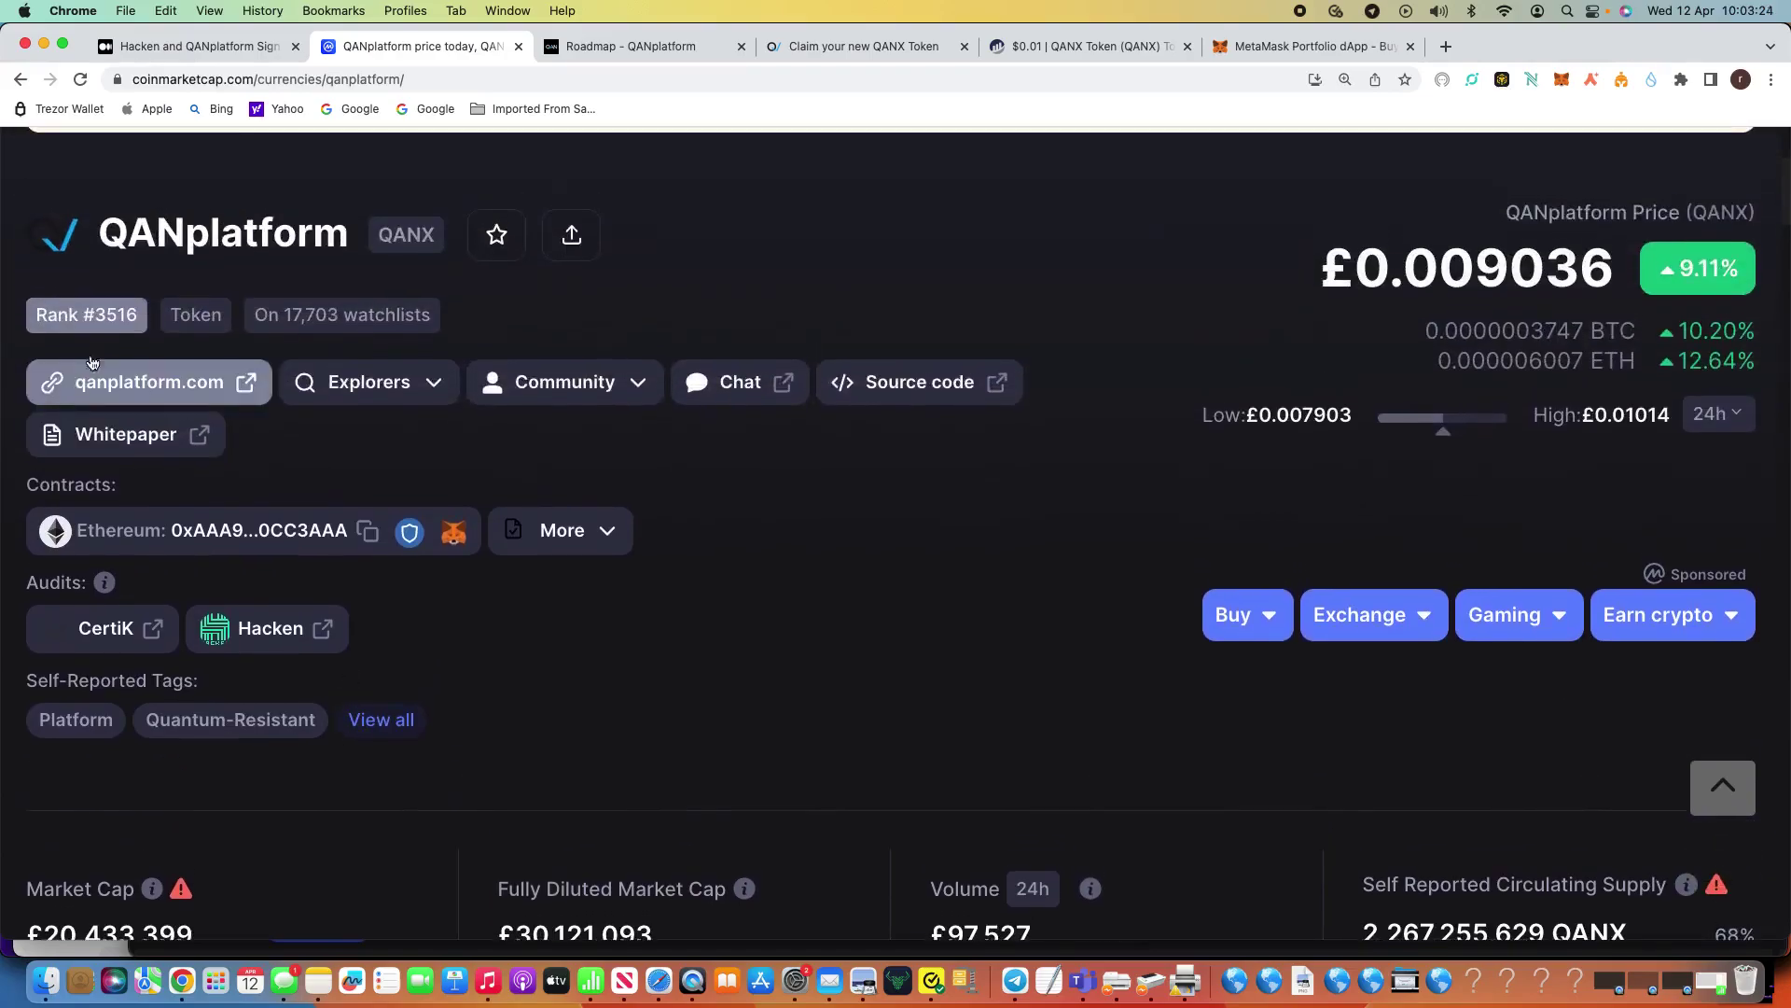
scroll(676, 547, down, 5)
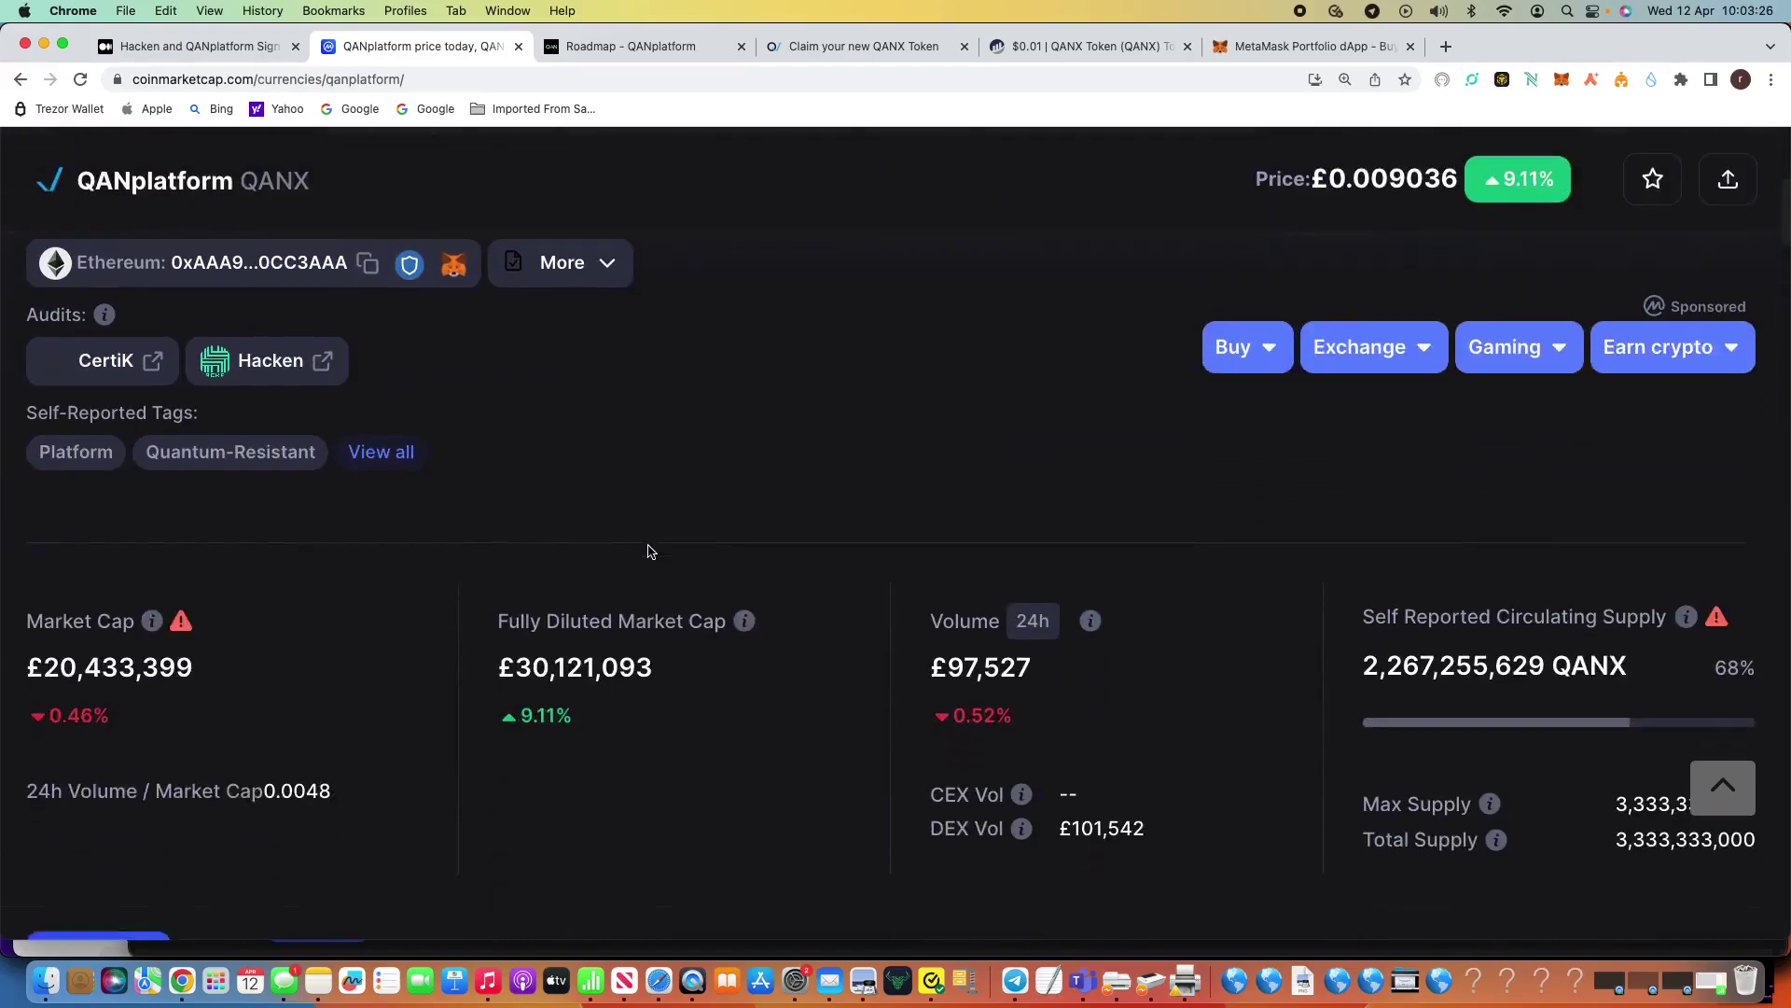
scroll(650, 550, down, 3)
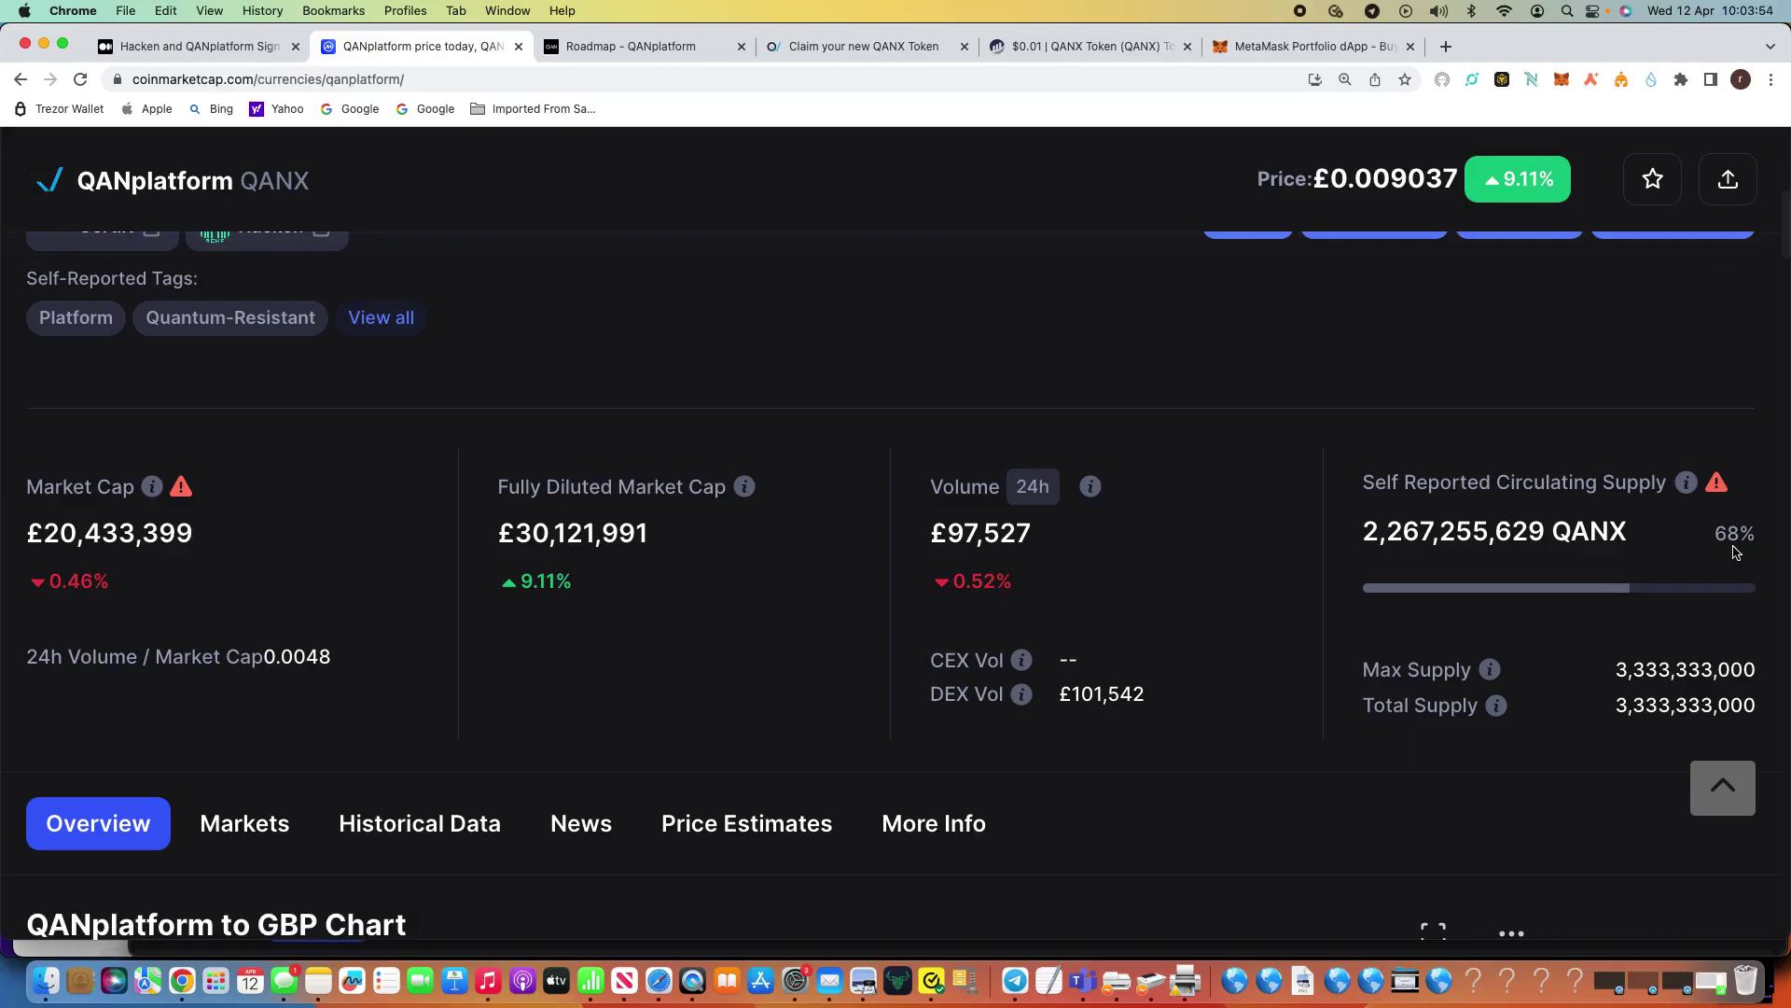
click(681, 47)
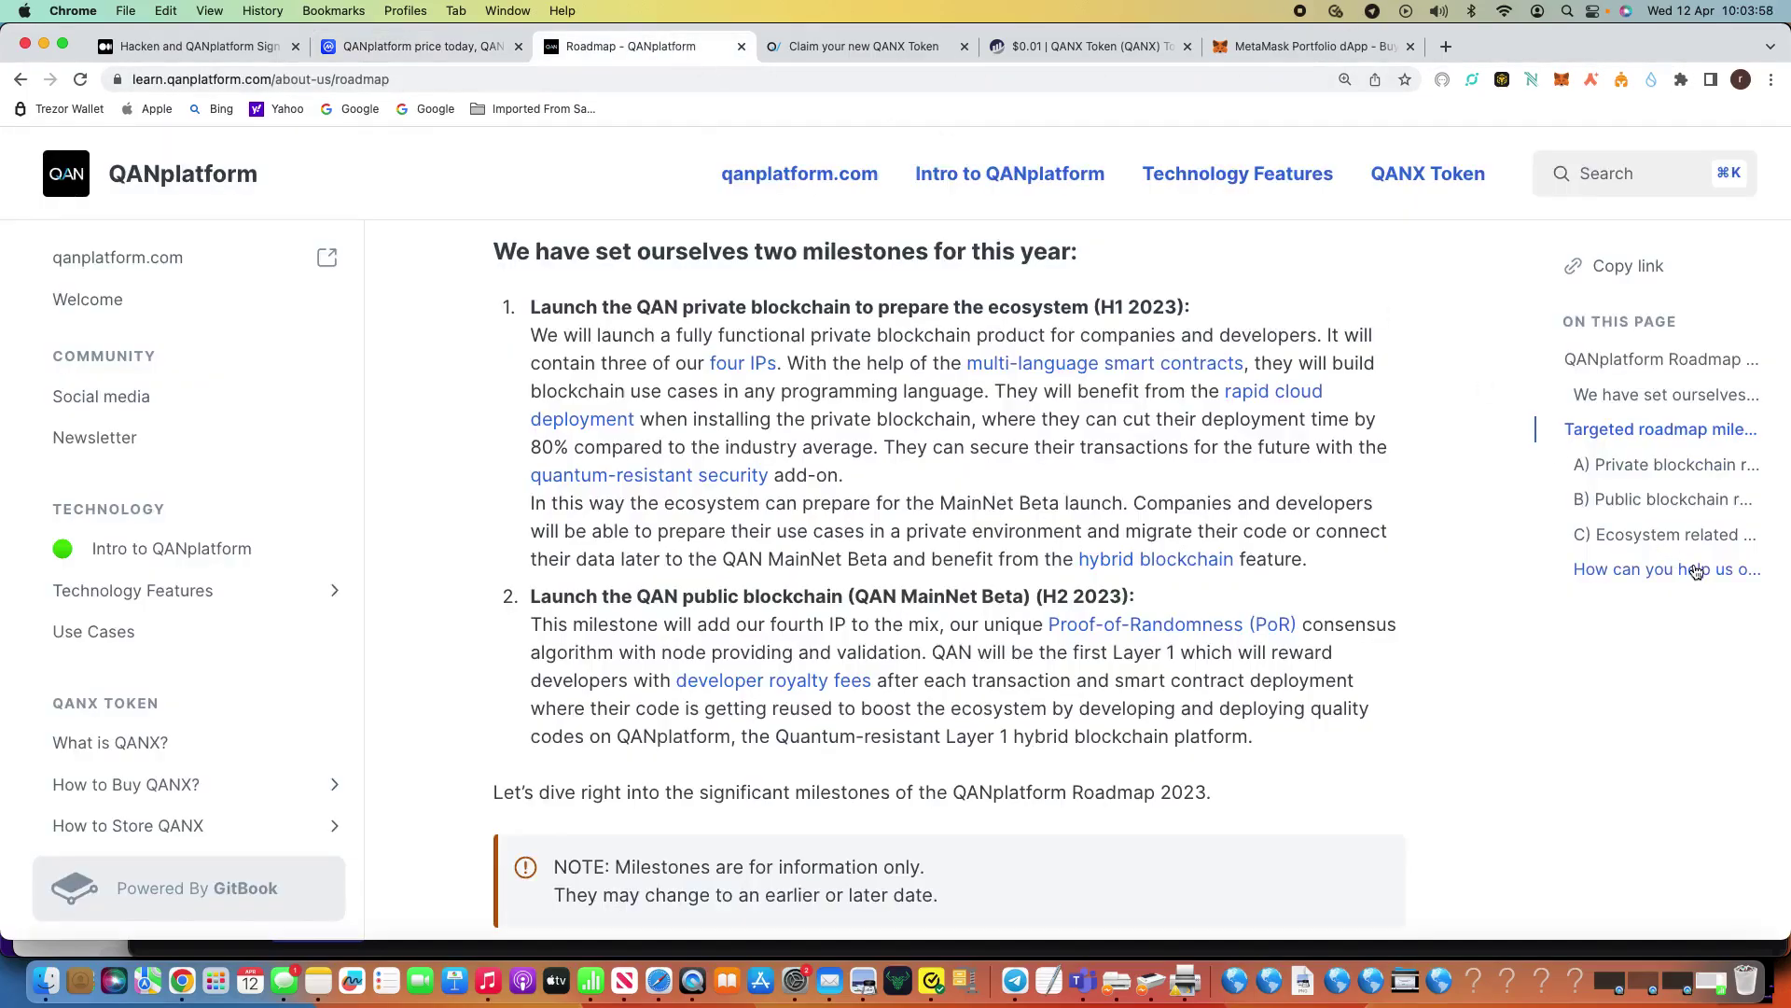
Step: Read through QANplatform's 2023 roadmap milestones, then bring up the 'Claim your new QANX Token' page
scroll(1698, 598, down, 2)
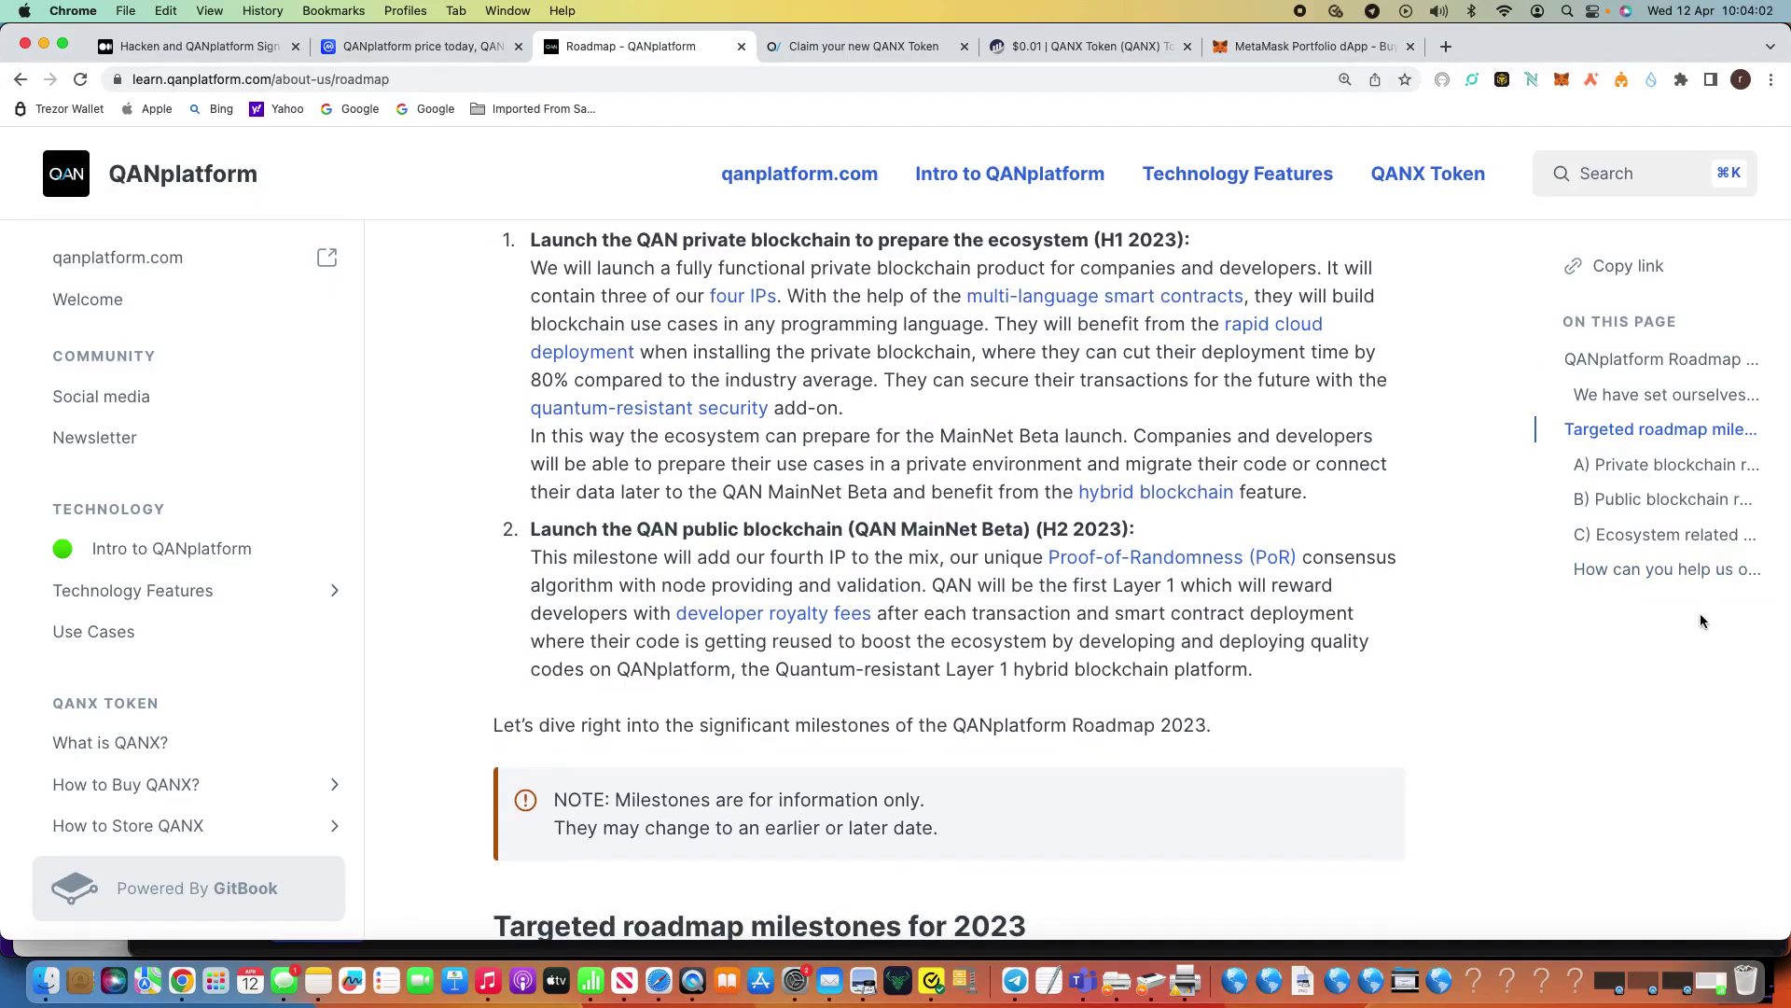
scroll(1701, 616, down, 4)
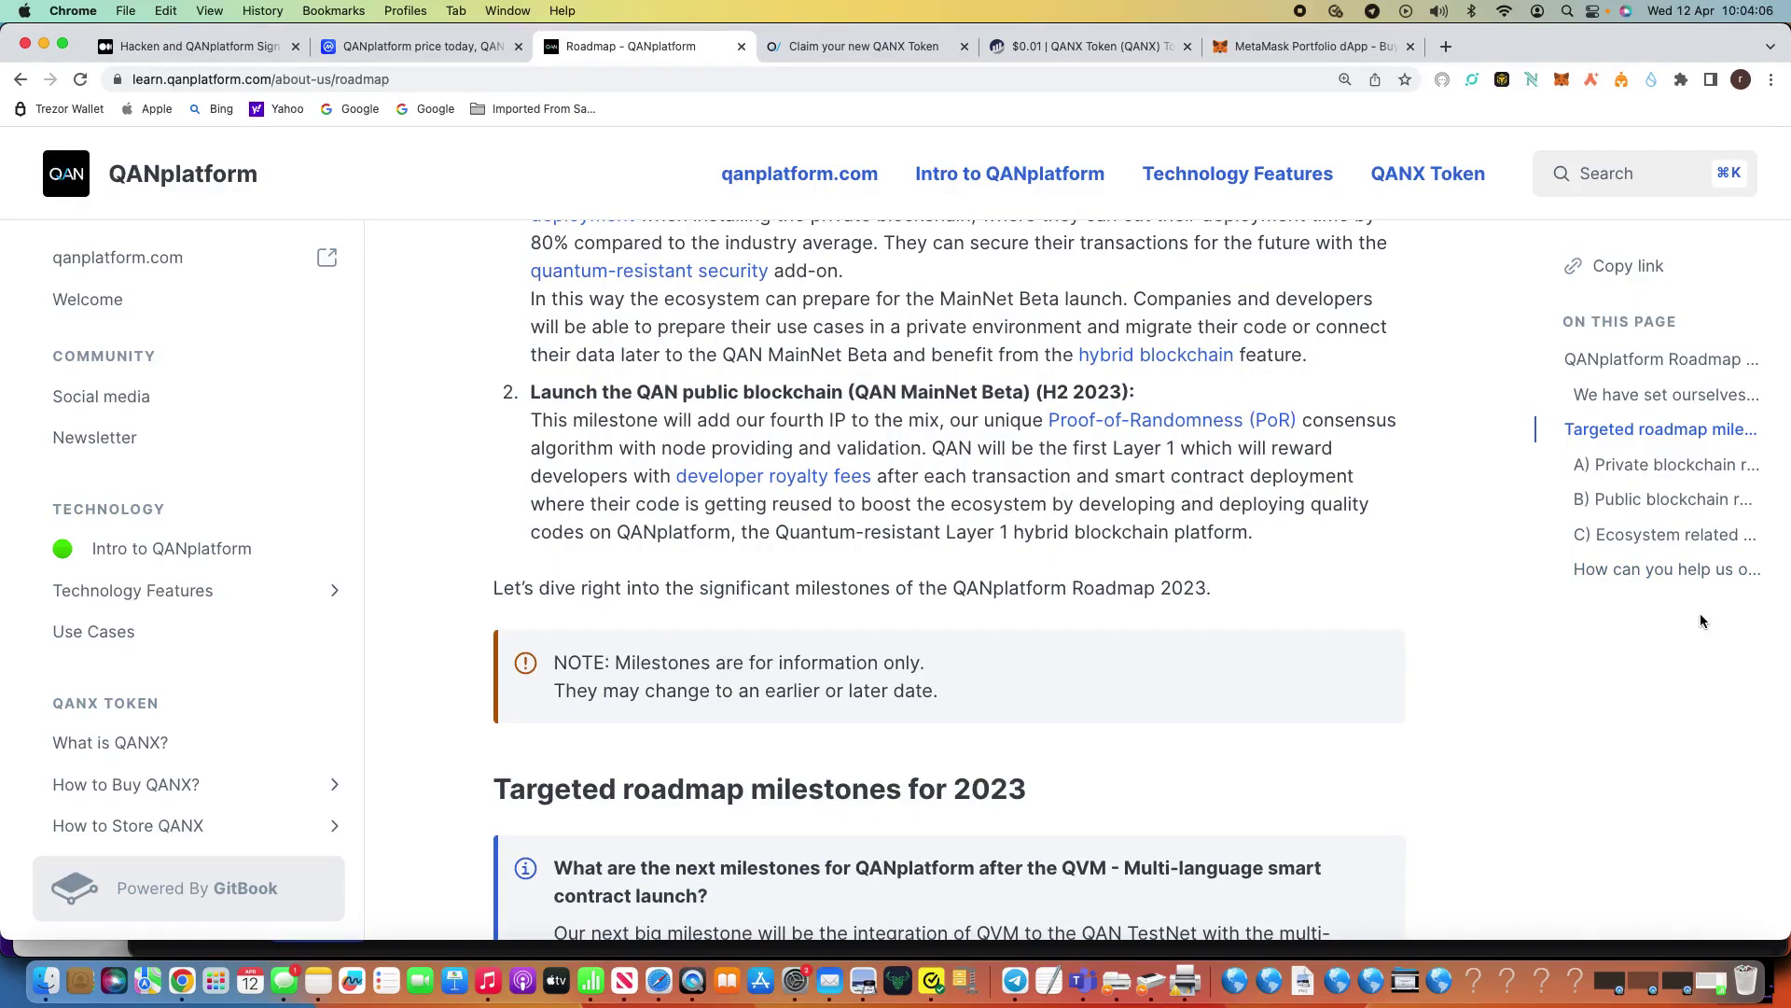
scroll(1701, 616, down, 14)
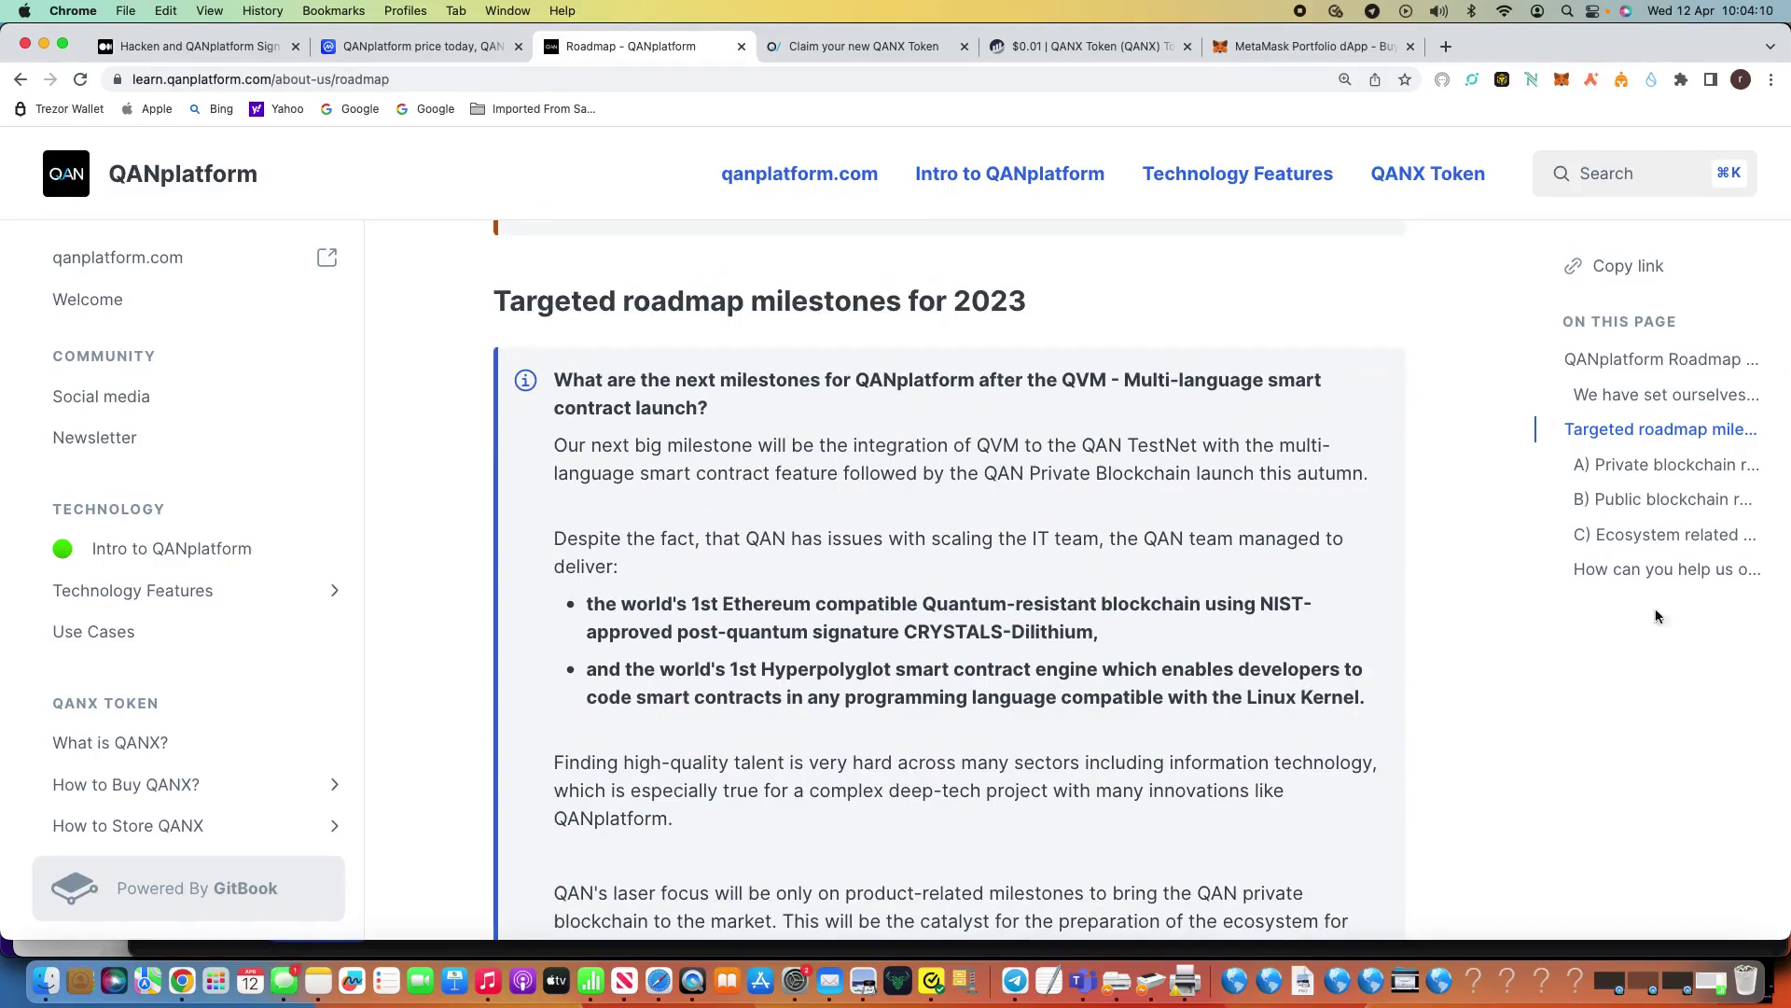
scroll(1283, 593, down, 8)
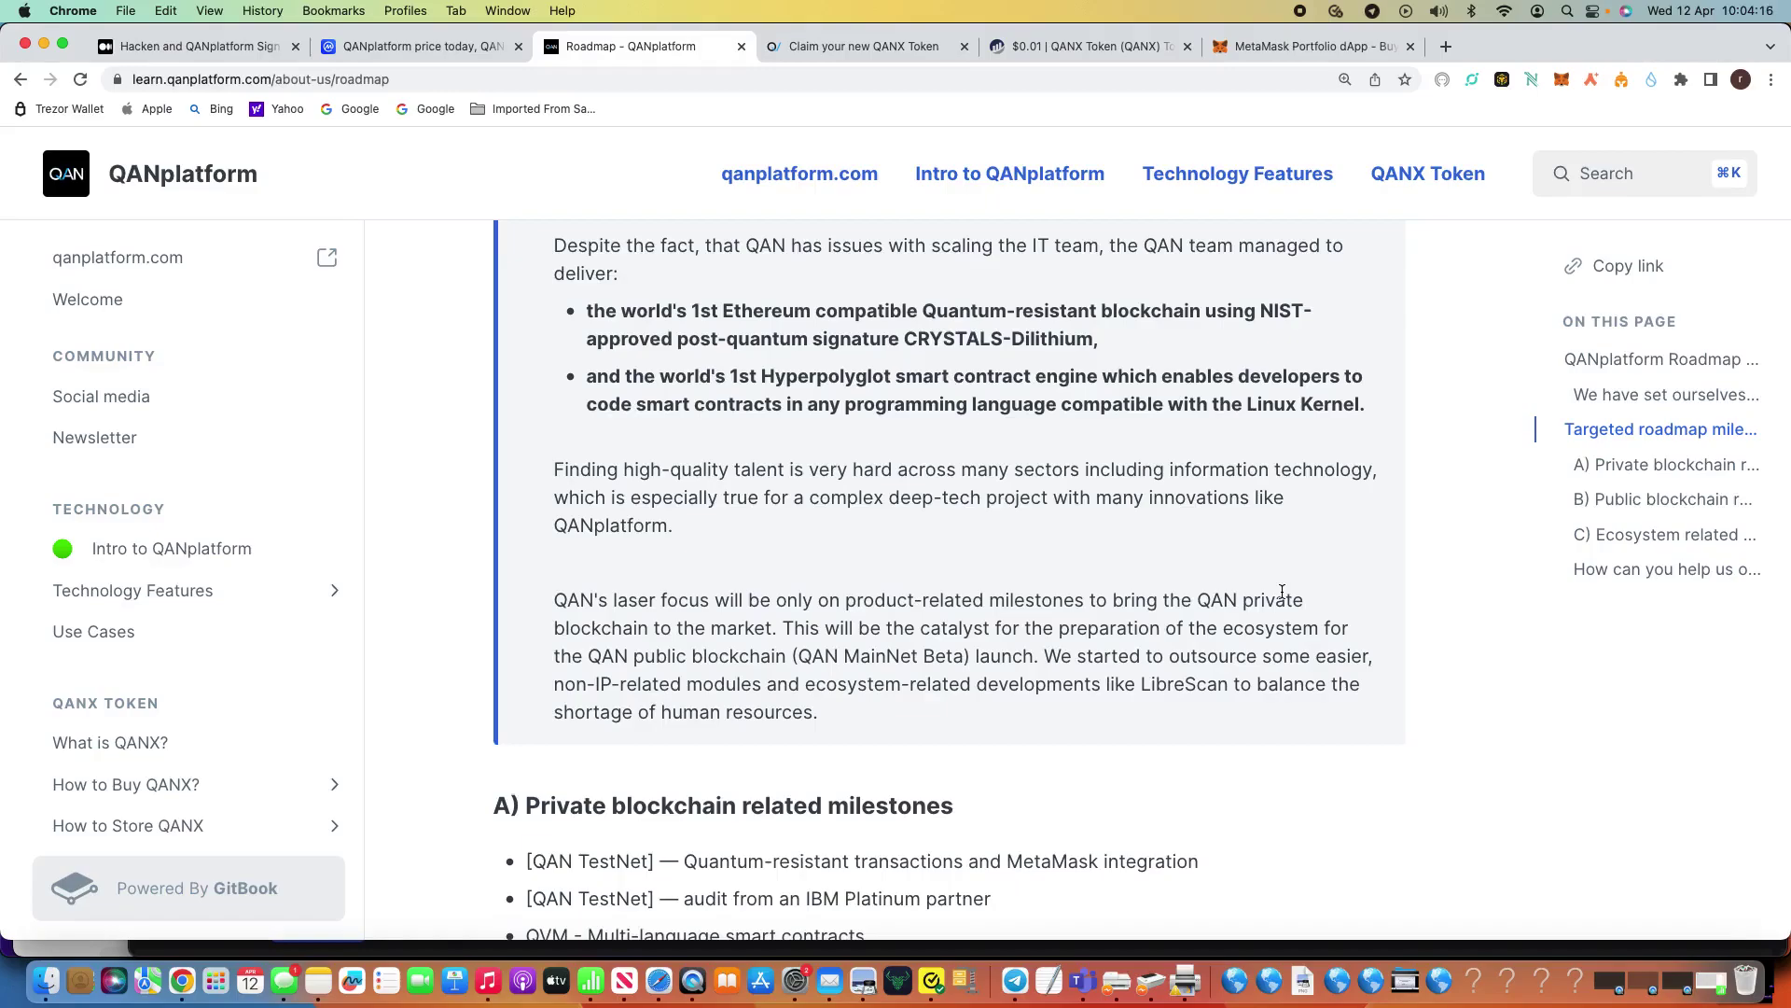
scroll(1282, 590, down, 12)
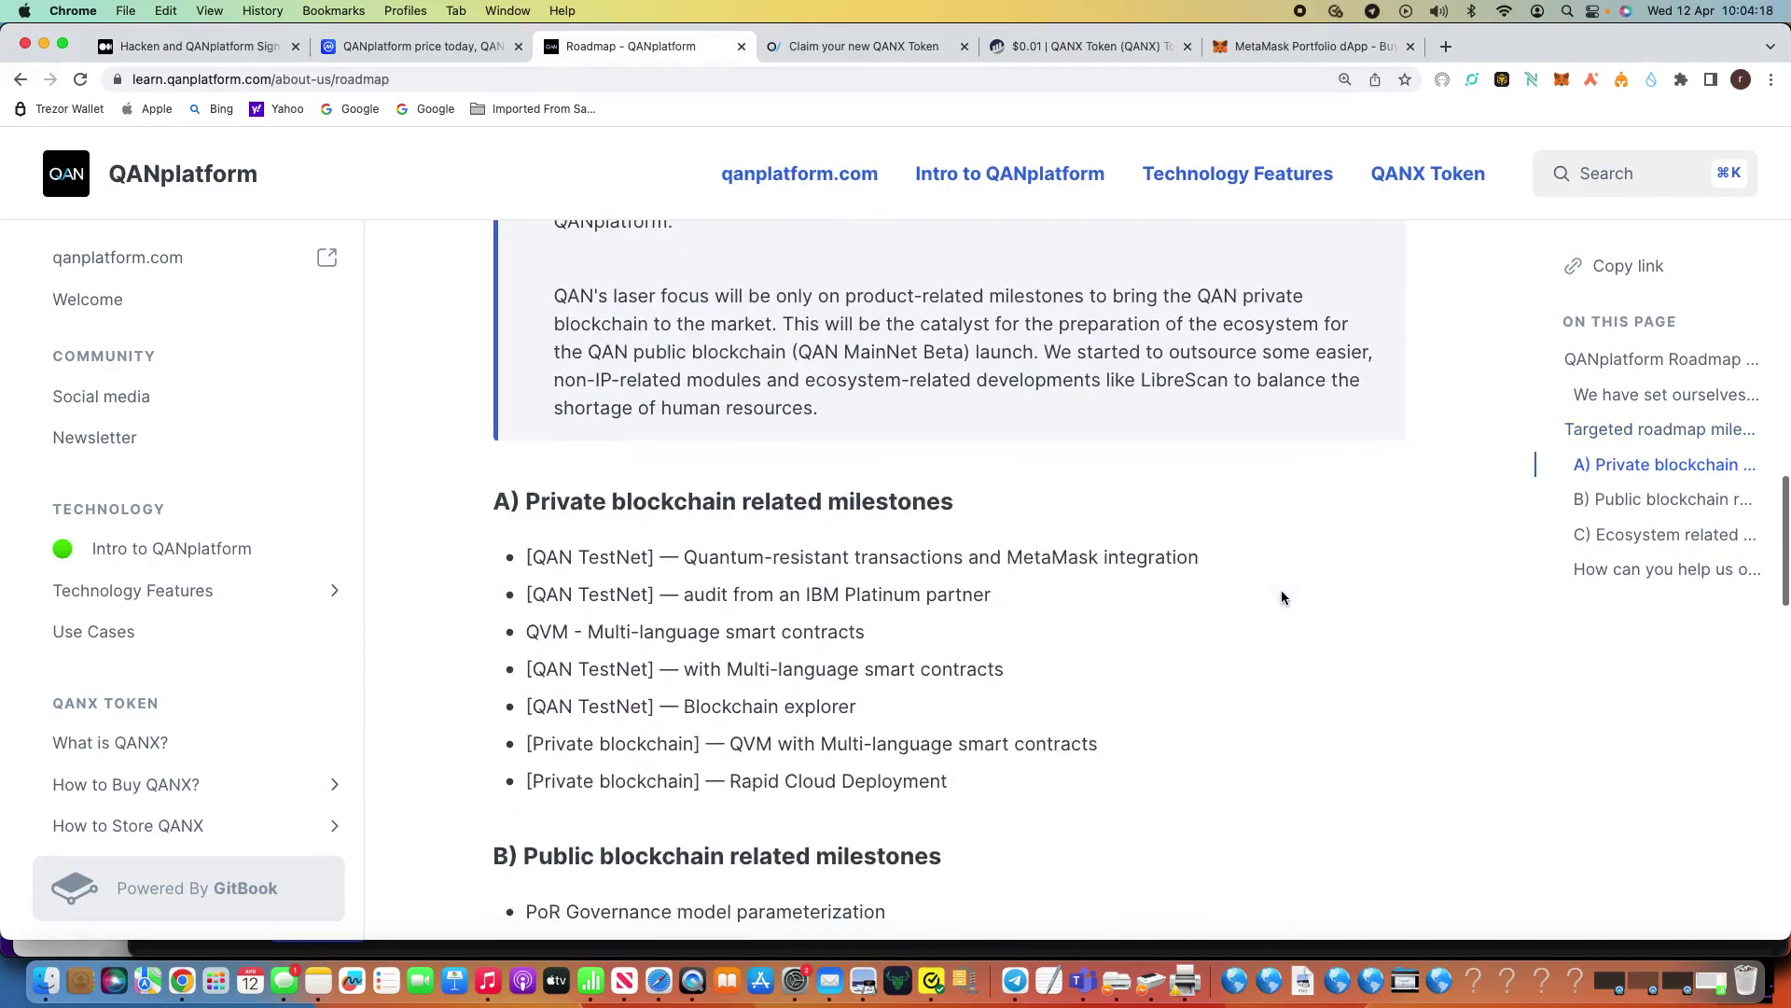
scroll(1359, 603, down, 3)
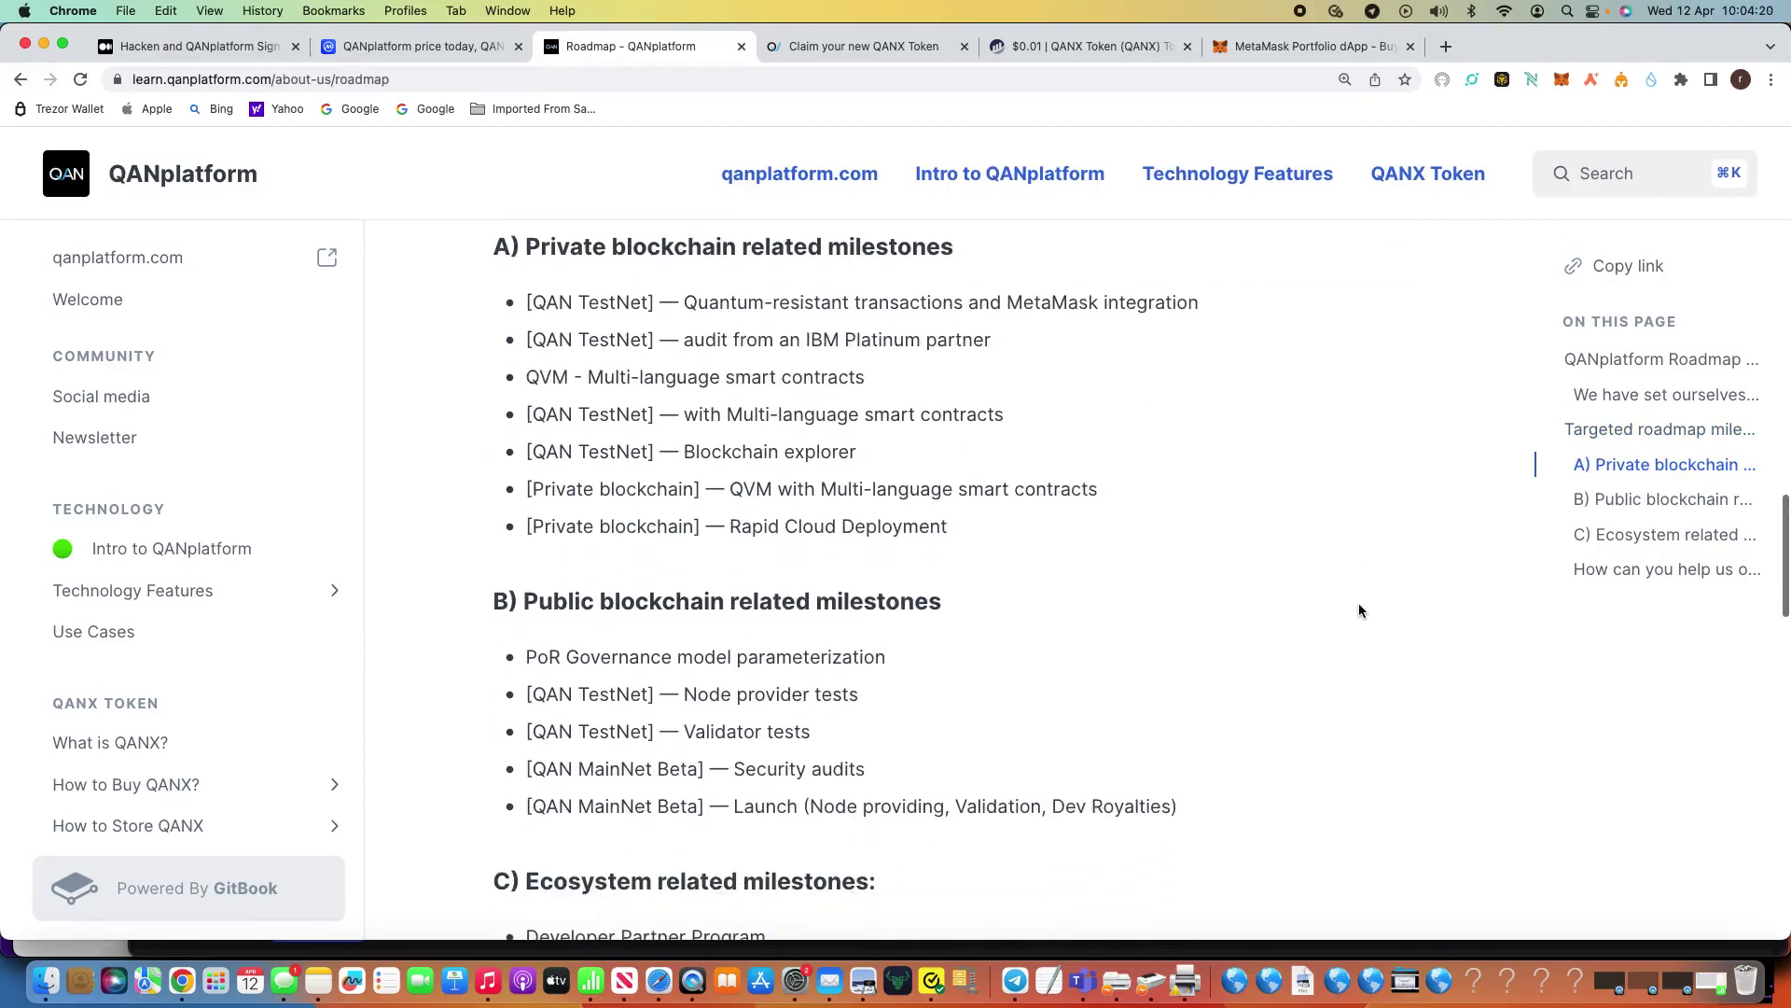
scroll(1041, 665, down, 12)
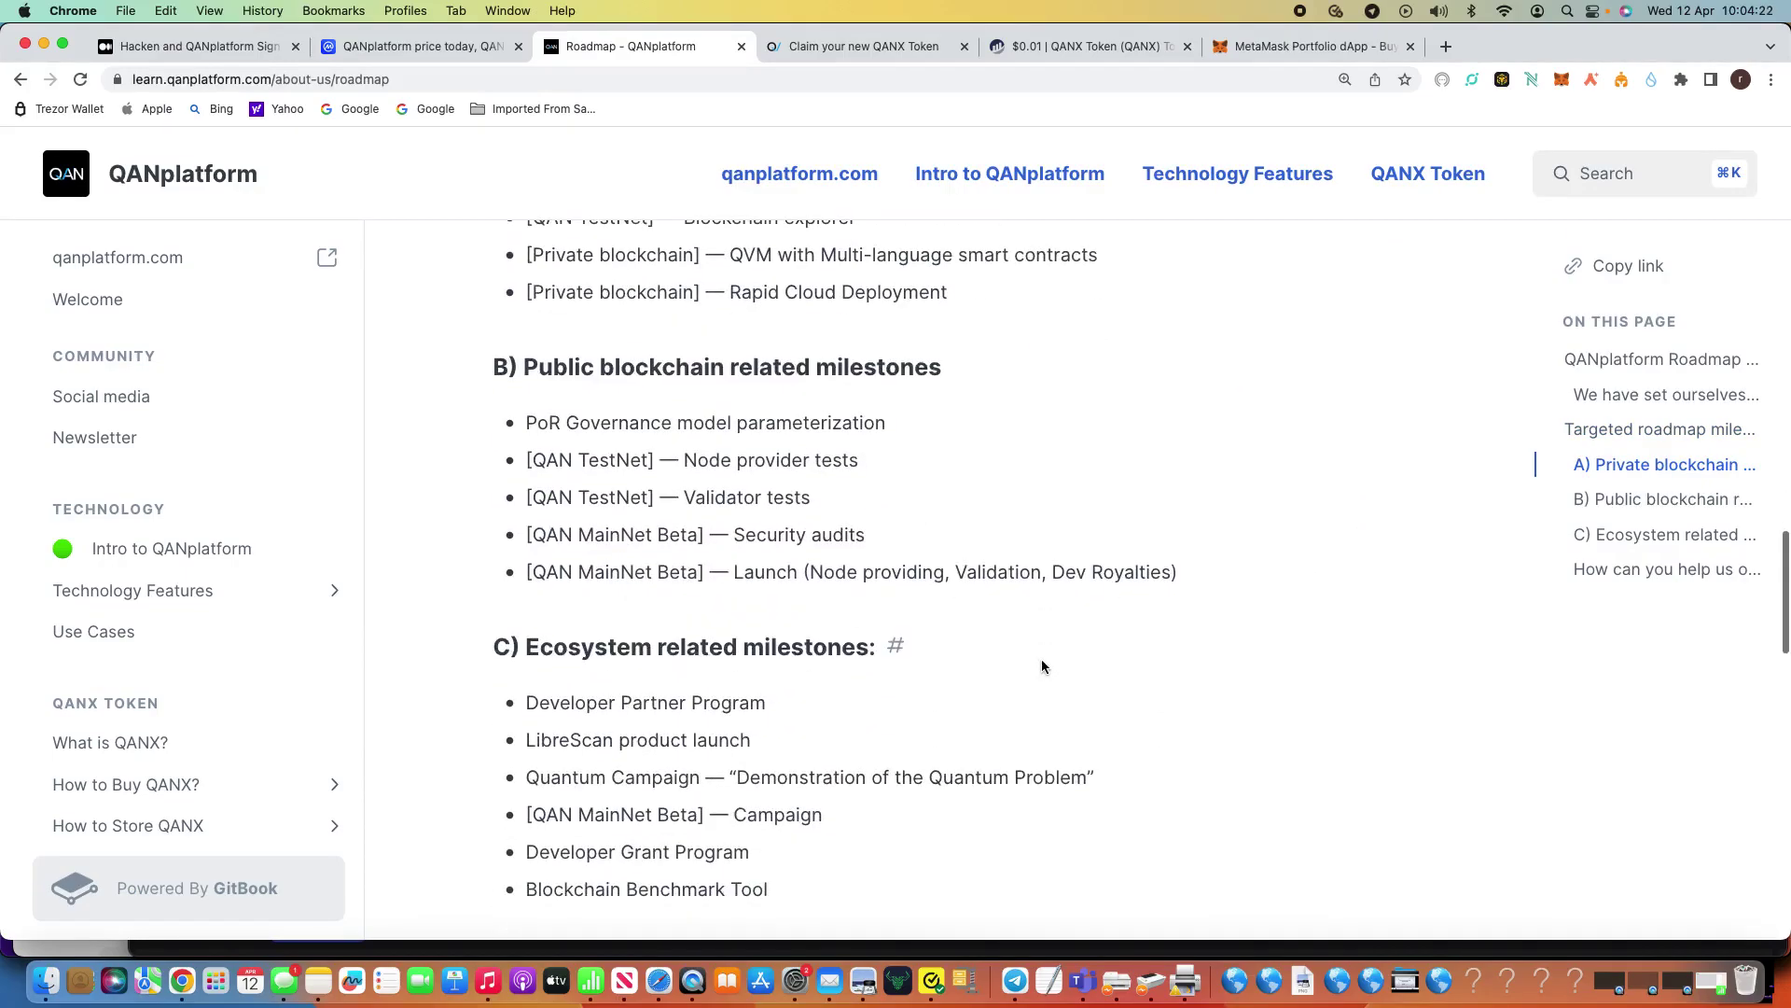
scroll(1041, 666, down, 5)
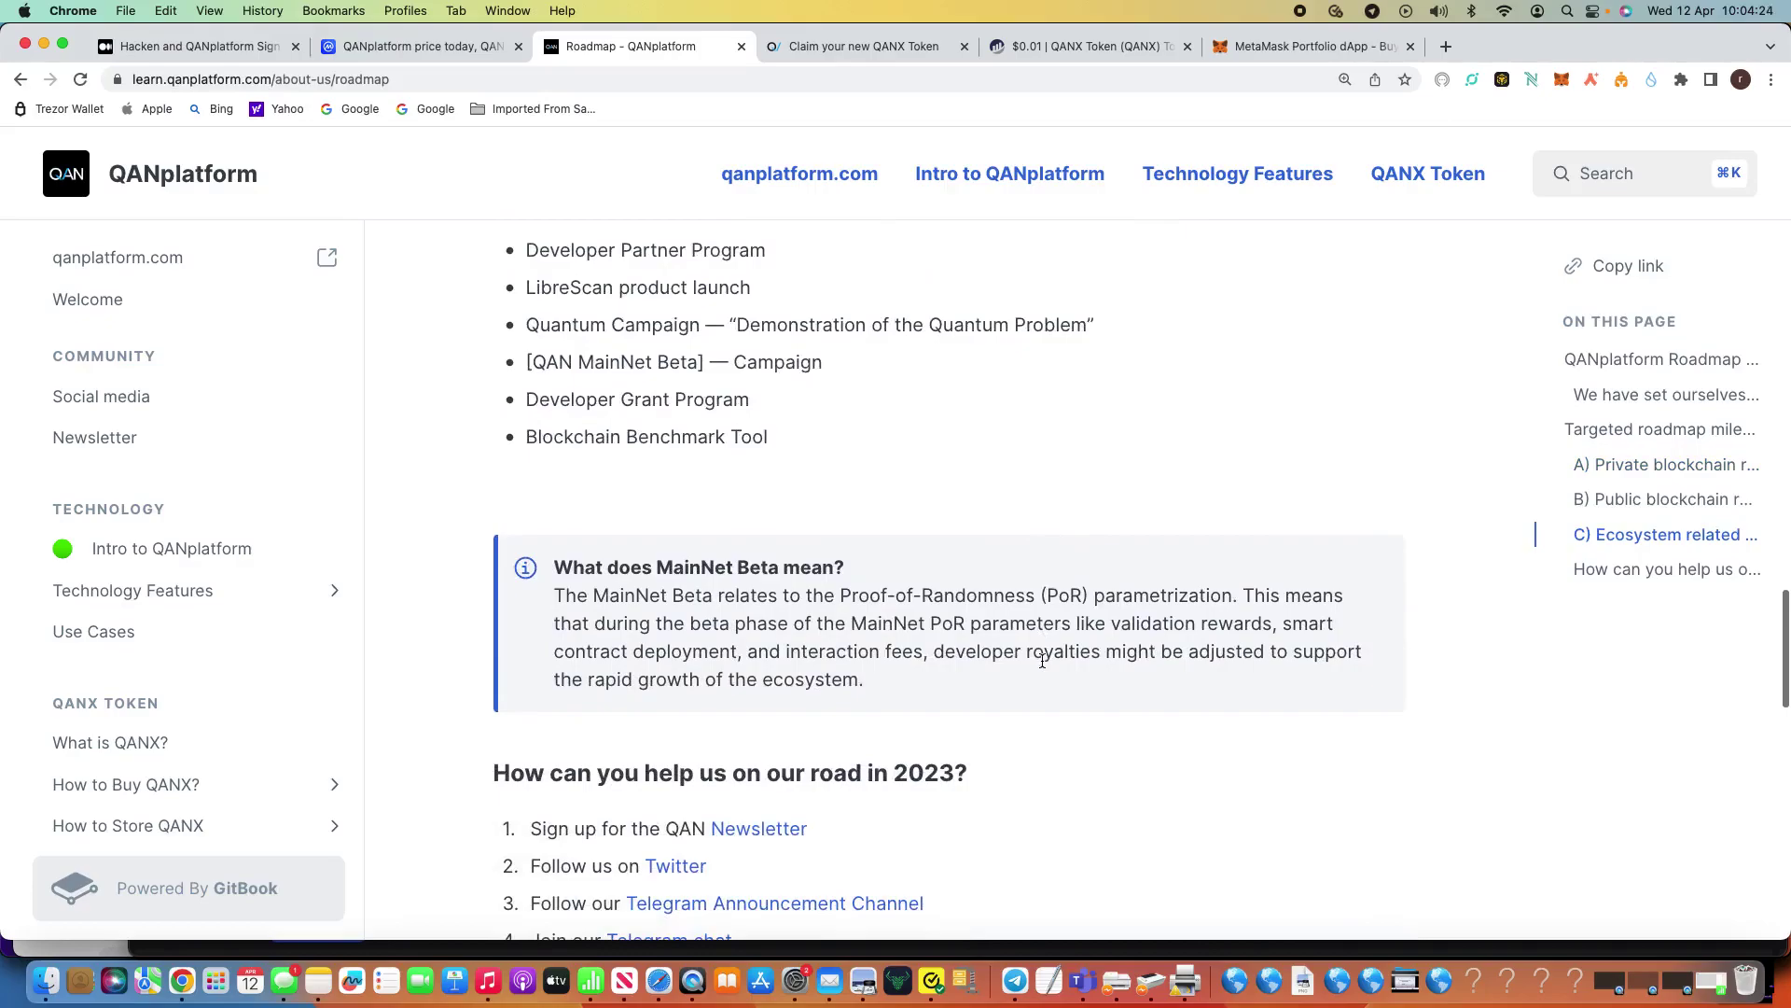
scroll(1042, 660, up, 20)
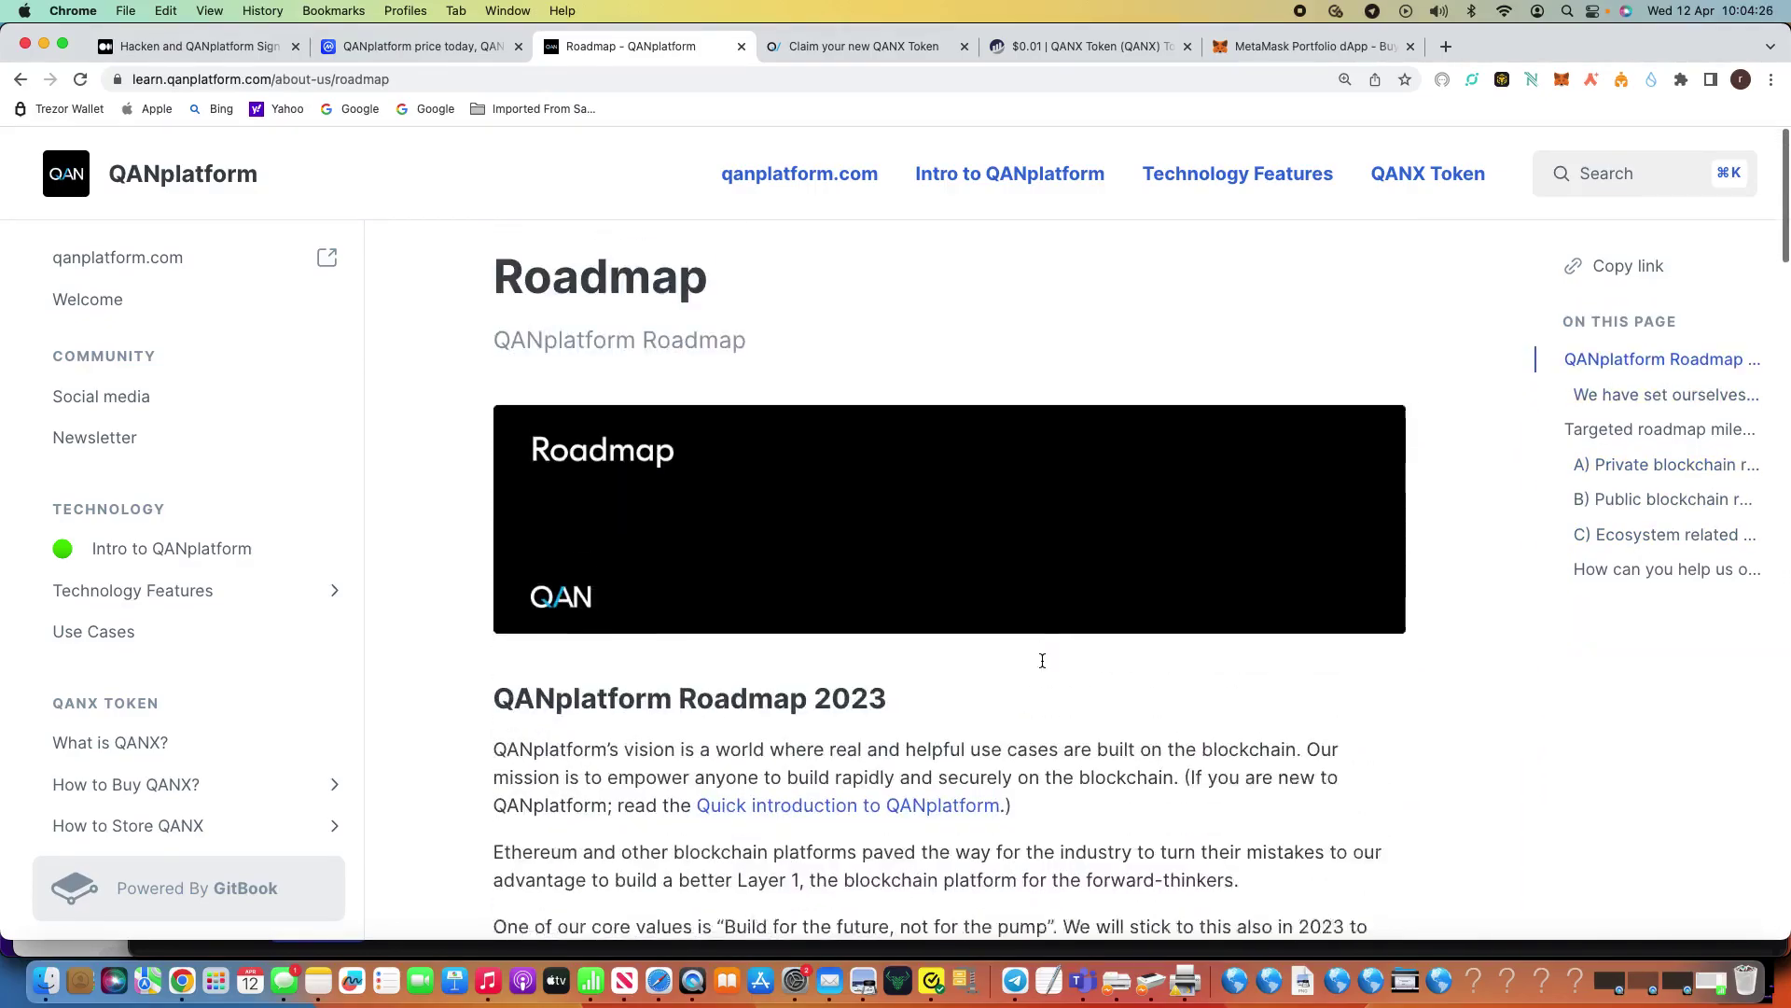
click(915, 42)
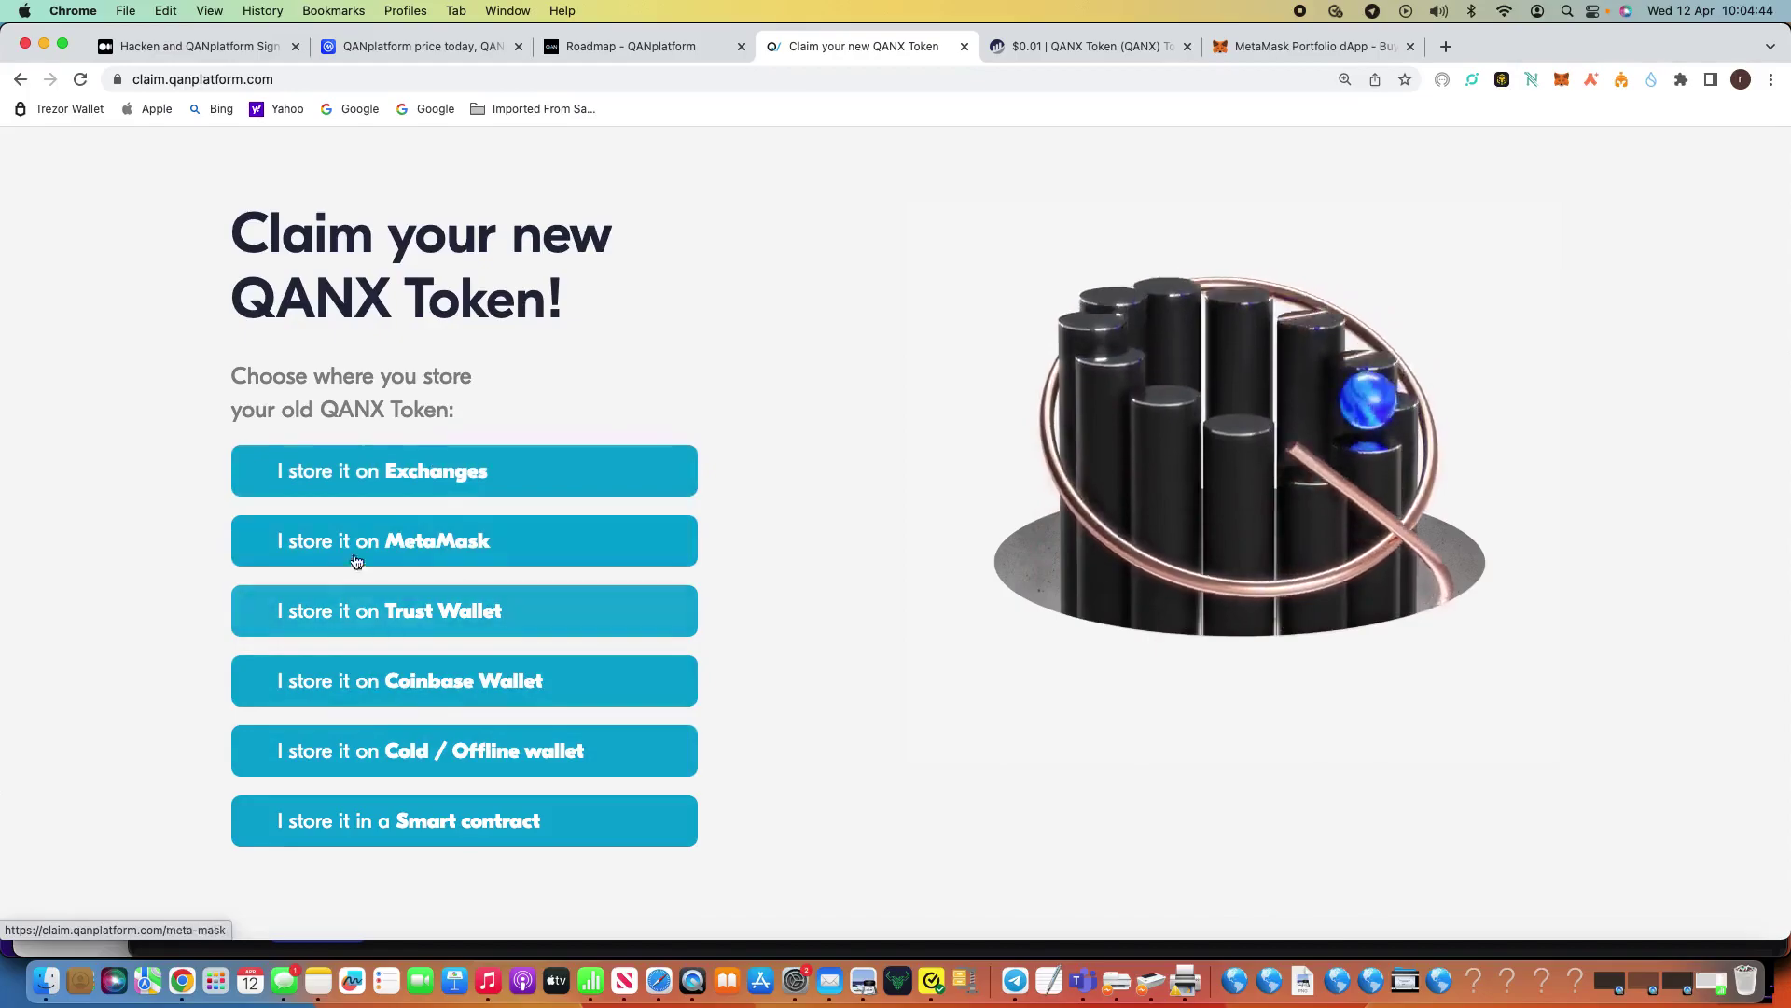
Step: Open the 'I store it on Exchanges' guidance and read that Gate, MEXC and BitMart holders need do nothing
click(351, 471)
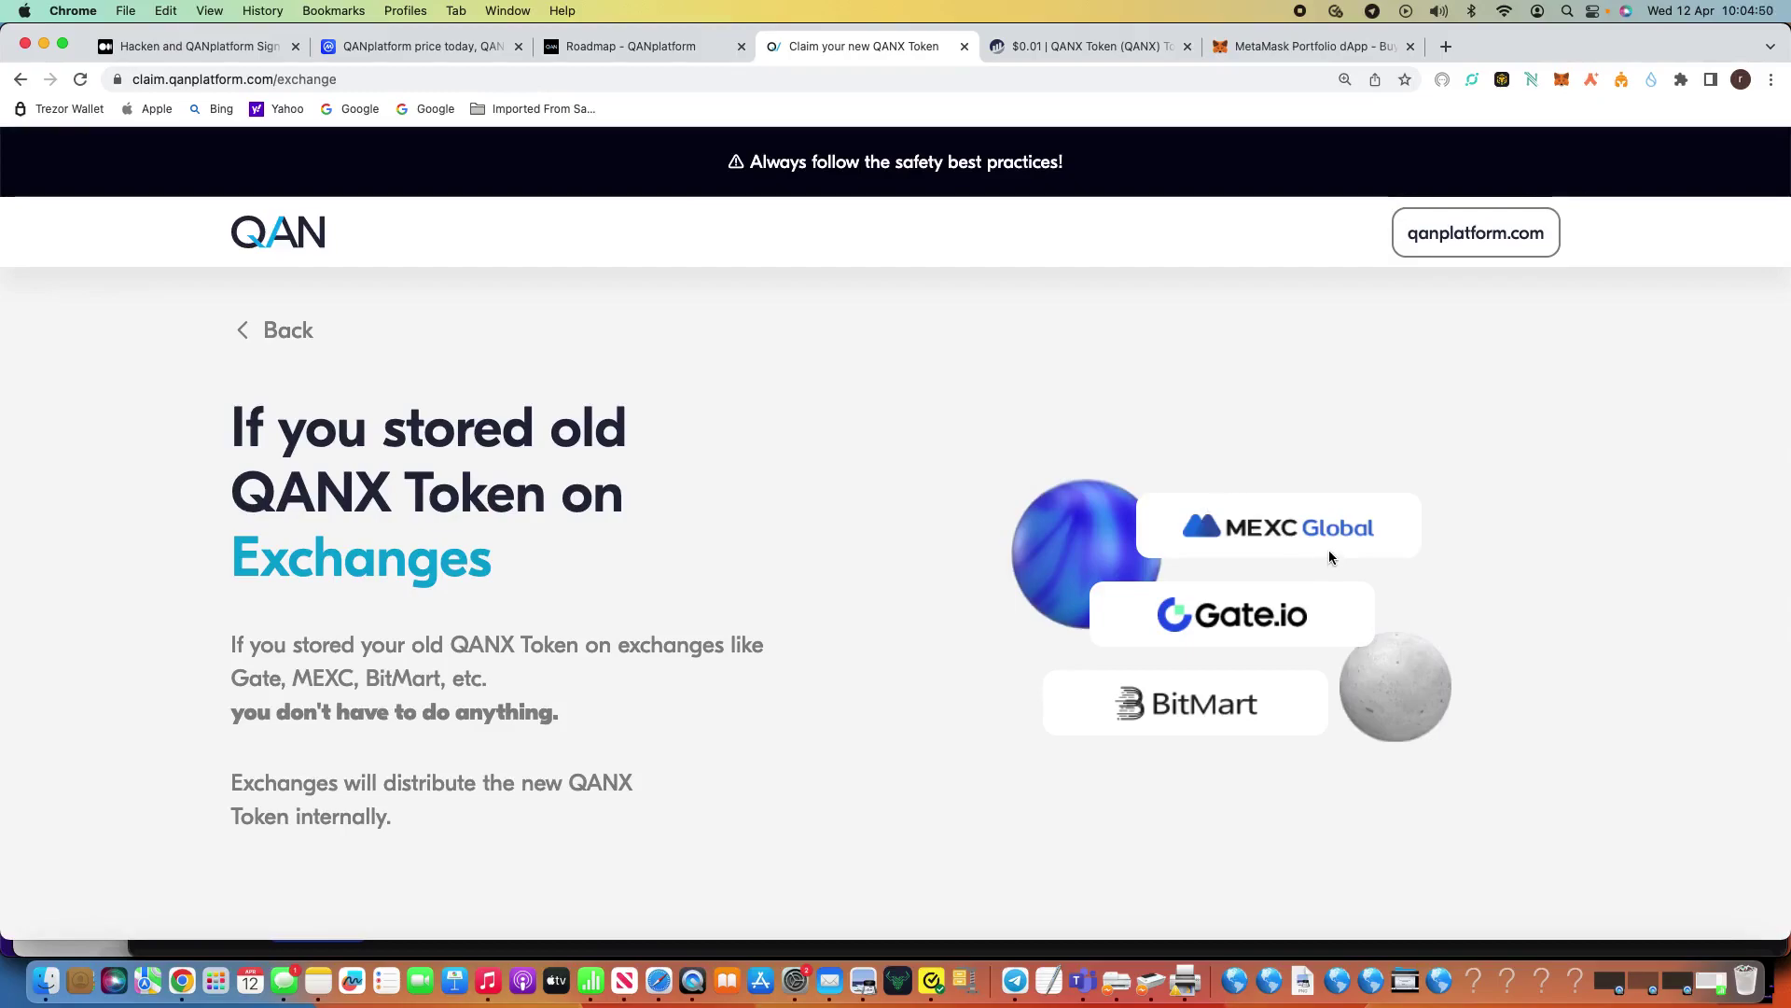
scroll(1329, 550, down, 2)
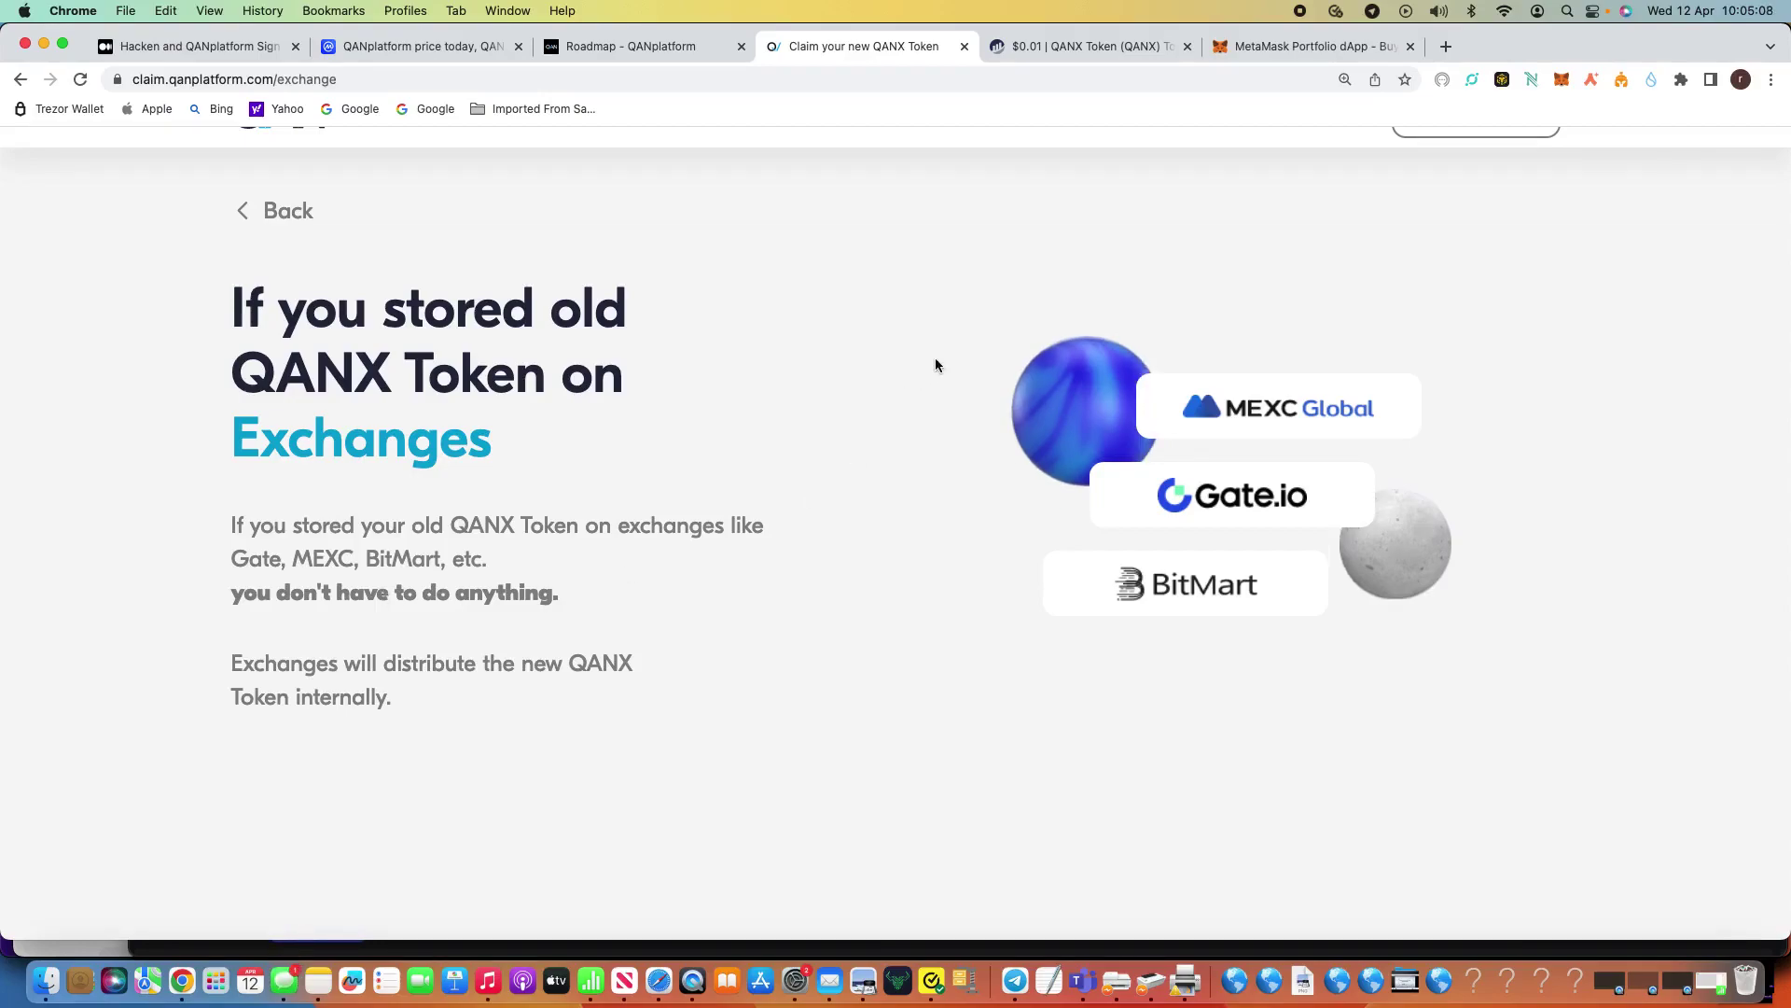
Step: Check MetaMask's network list and Account 1's 0.0275 ETH balance on Ethereum Mainnet, then start a swap
click(1560, 81)
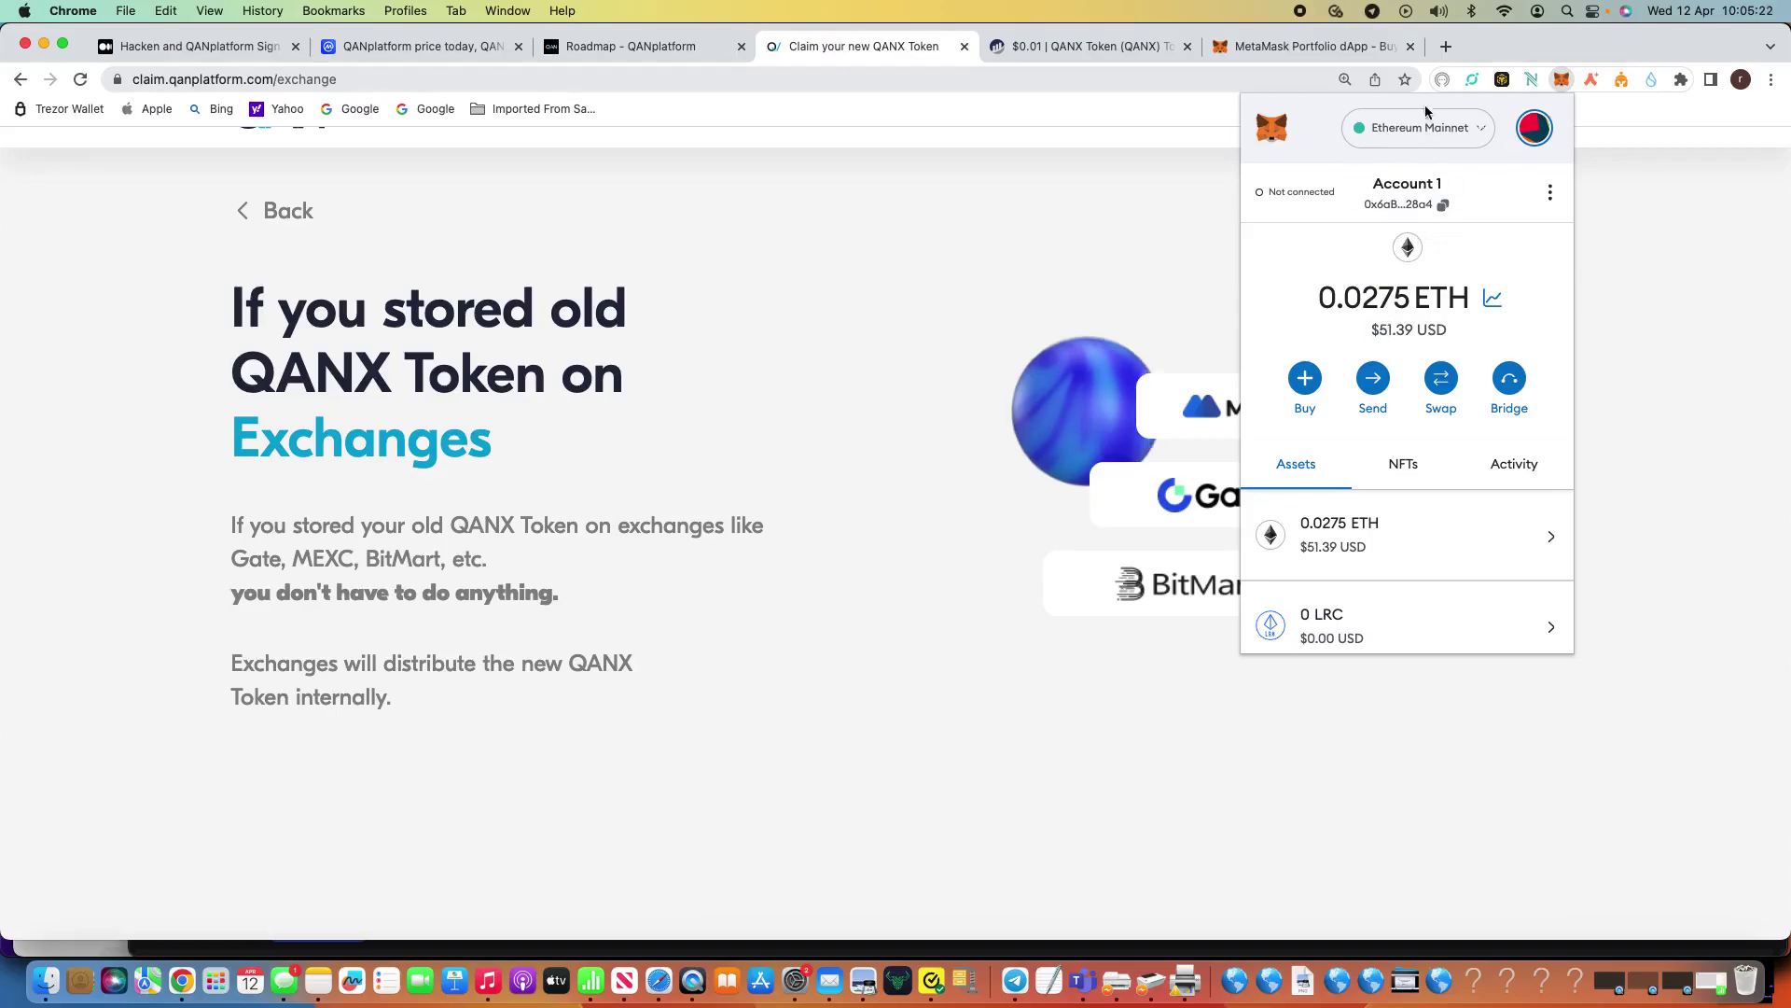
click(1468, 133)
scroll(1426, 267, down, 2)
scroll(1426, 267, up, 2)
click(1647, 206)
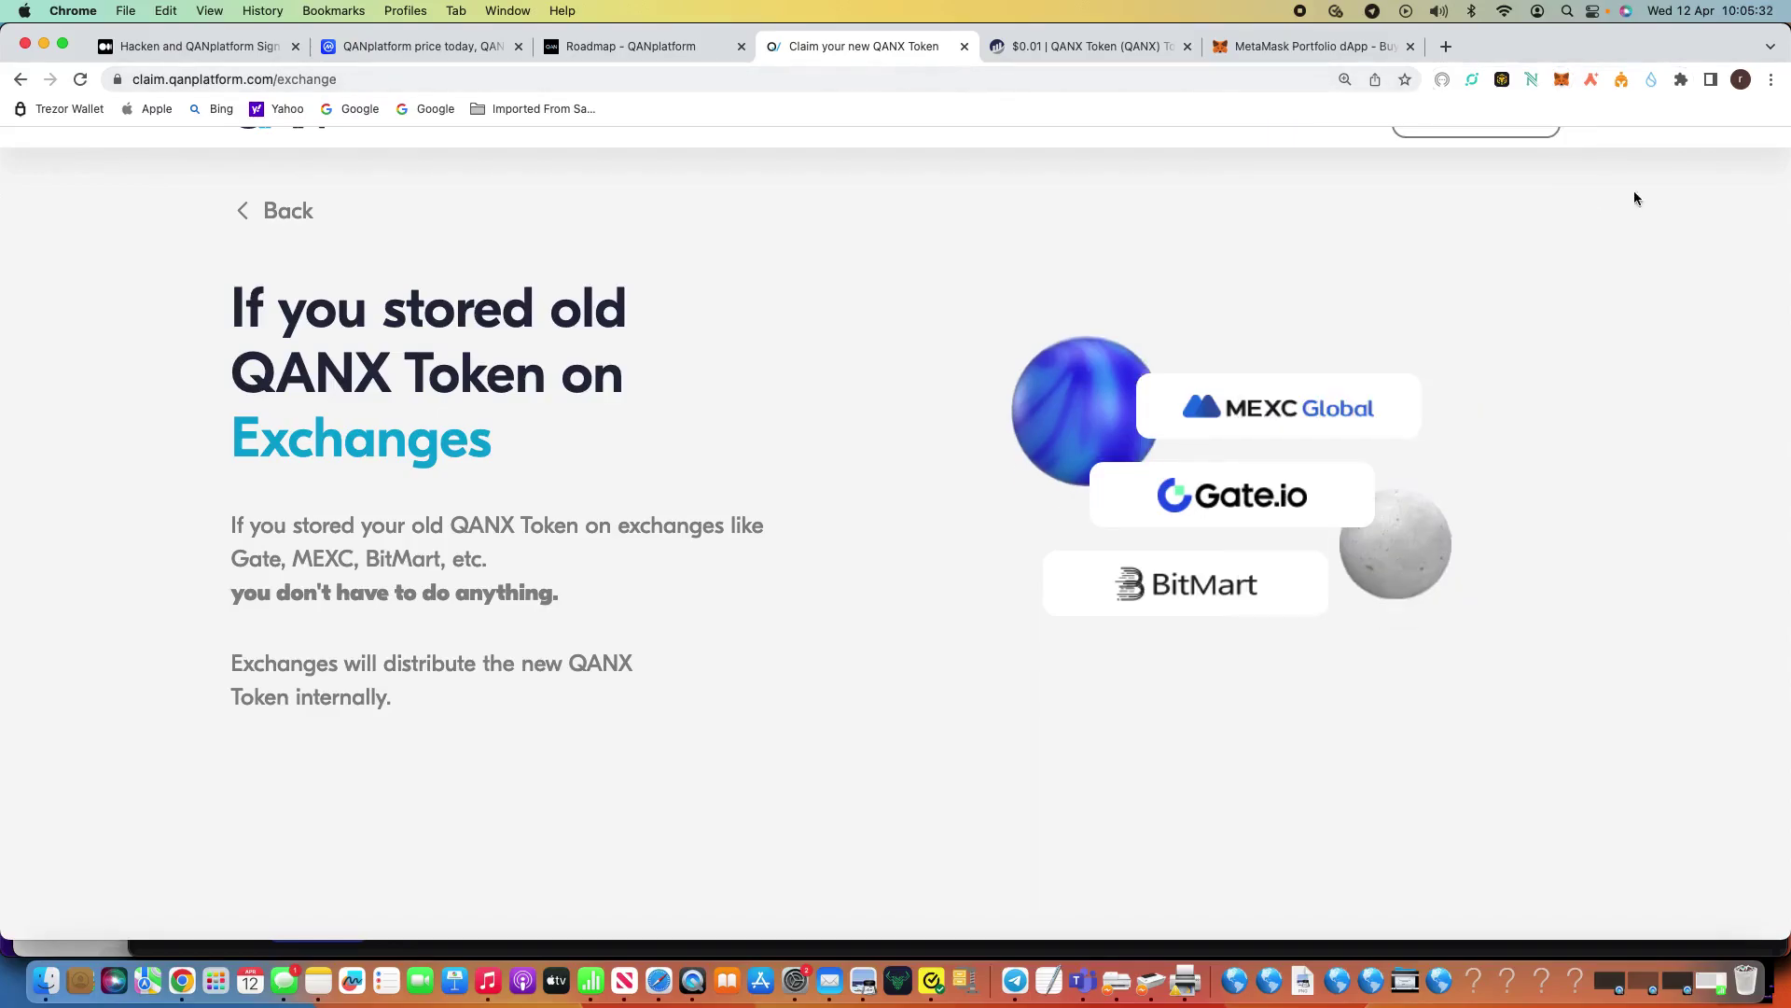
click(1561, 80)
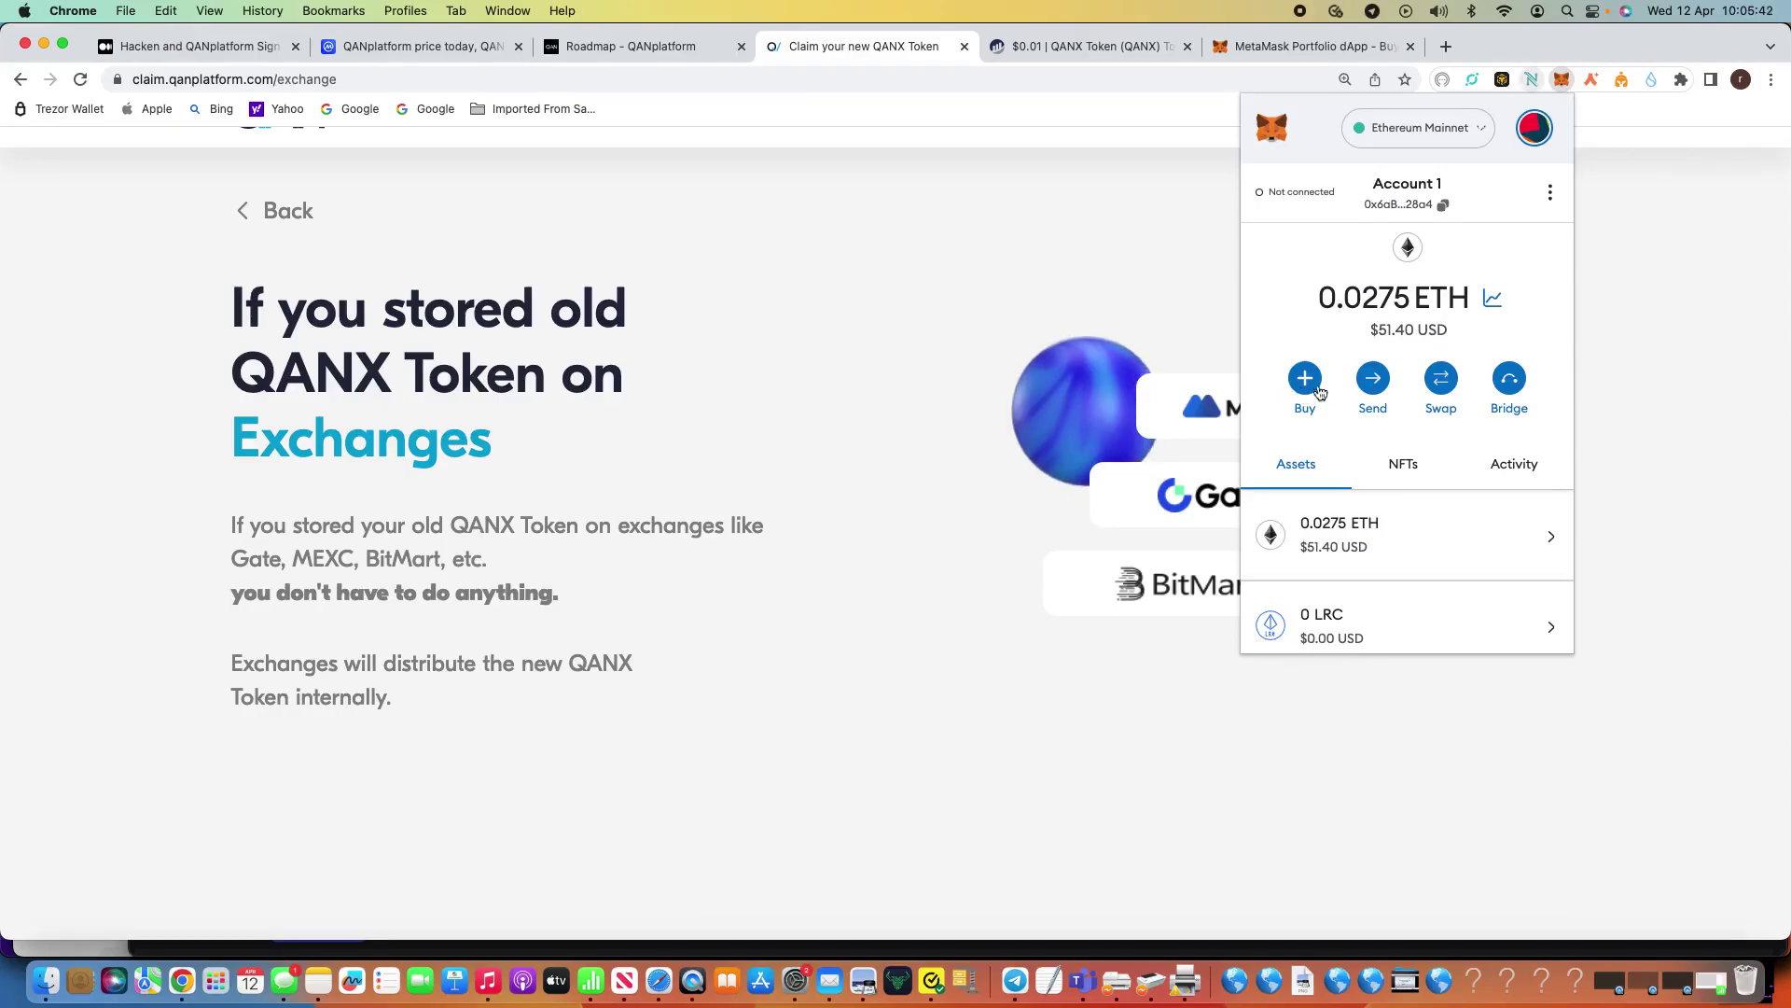
click(1436, 385)
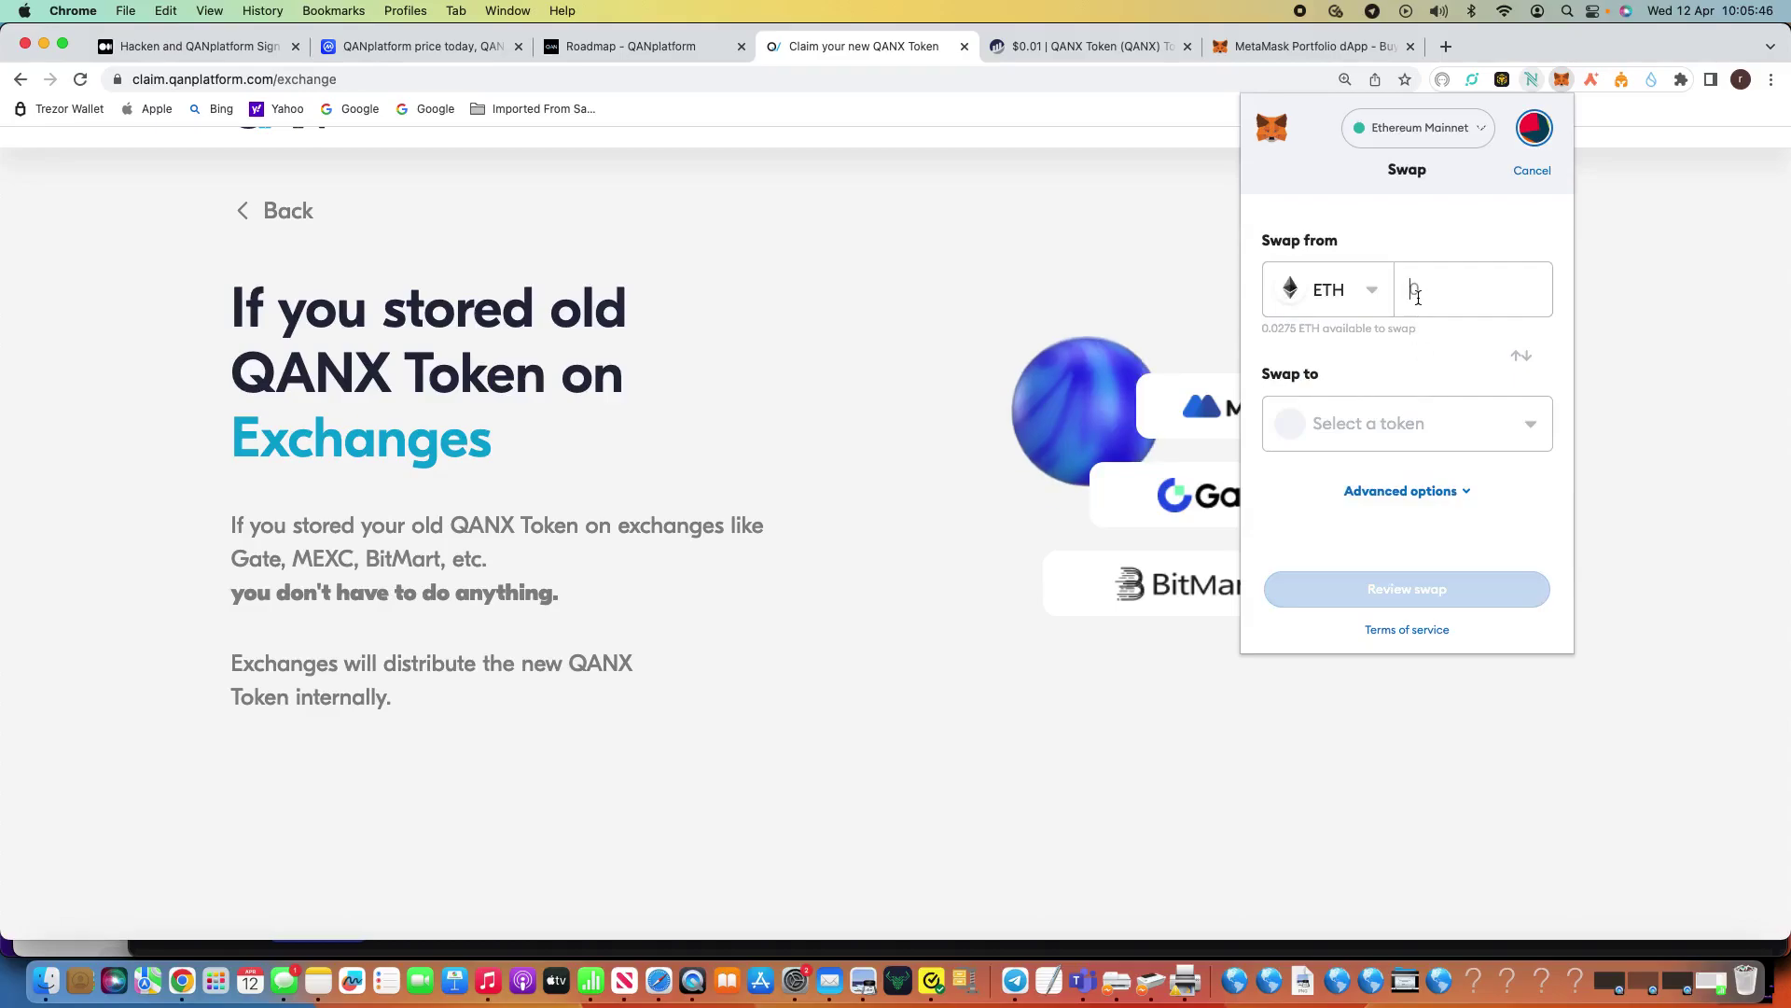
Step: Draft a MetaMask swap of 0.018 ETH into QANX, then check the QANX token on Etherscan
text(0.08)
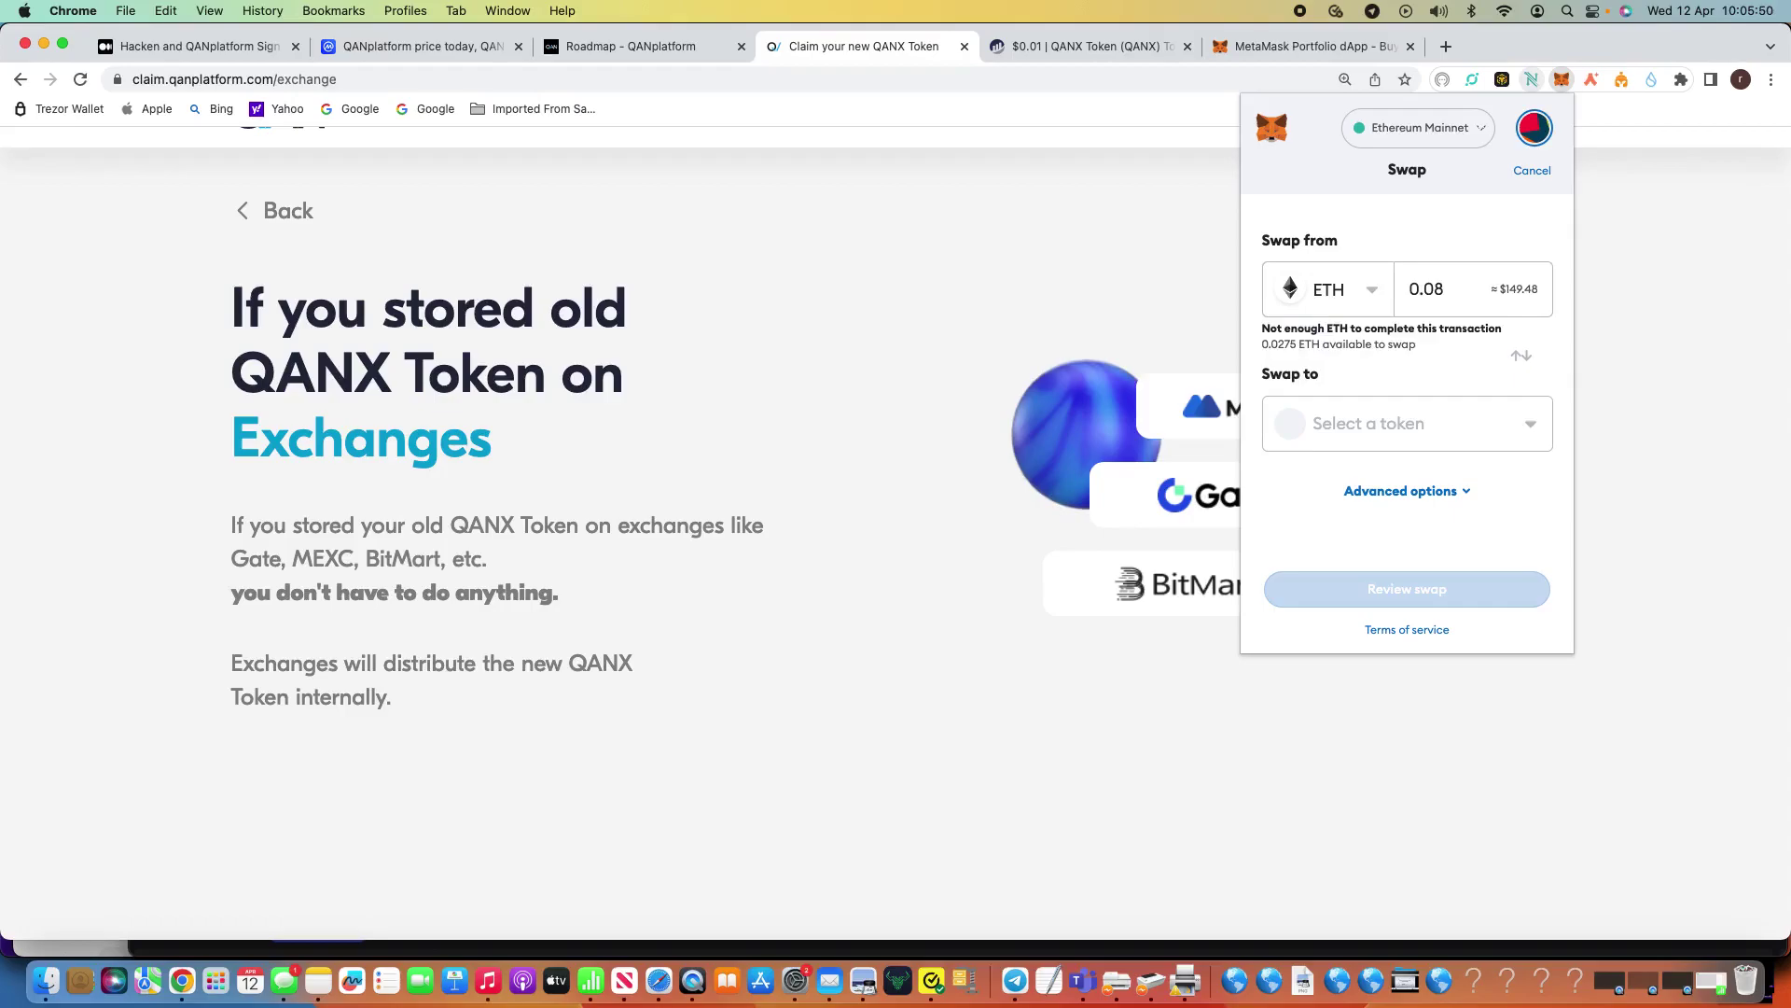
key(BackSpace)
text(18)
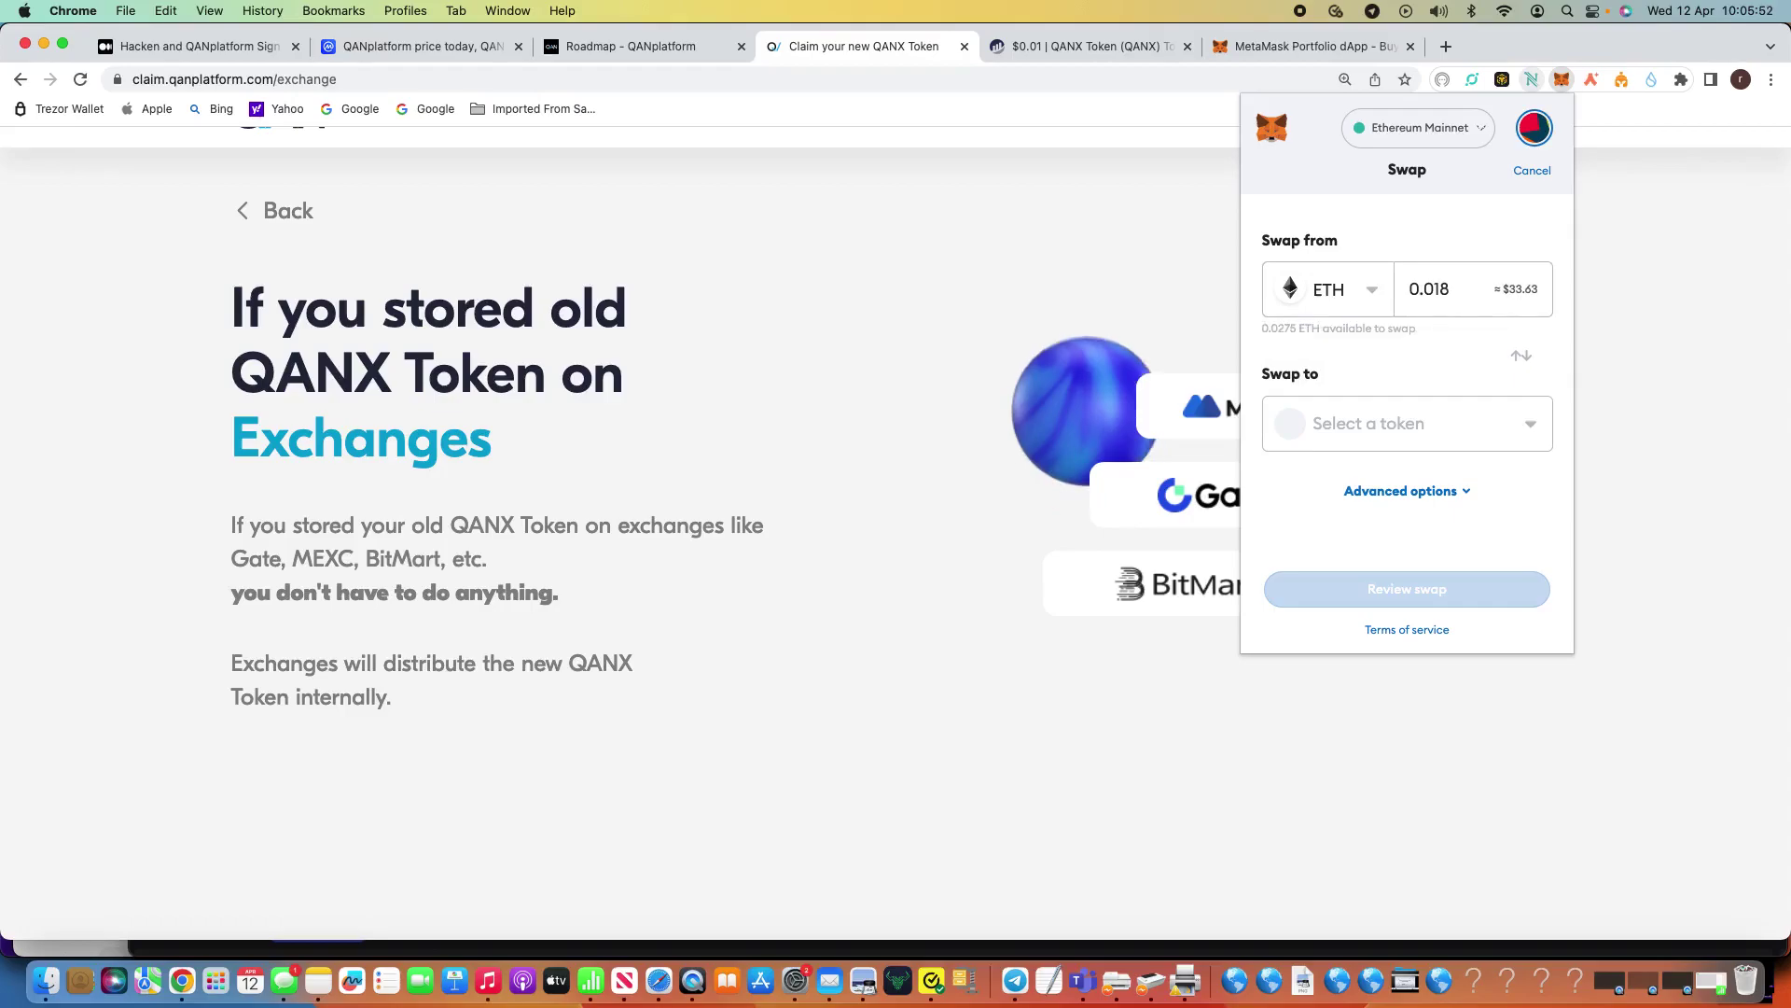
click(1384, 421)
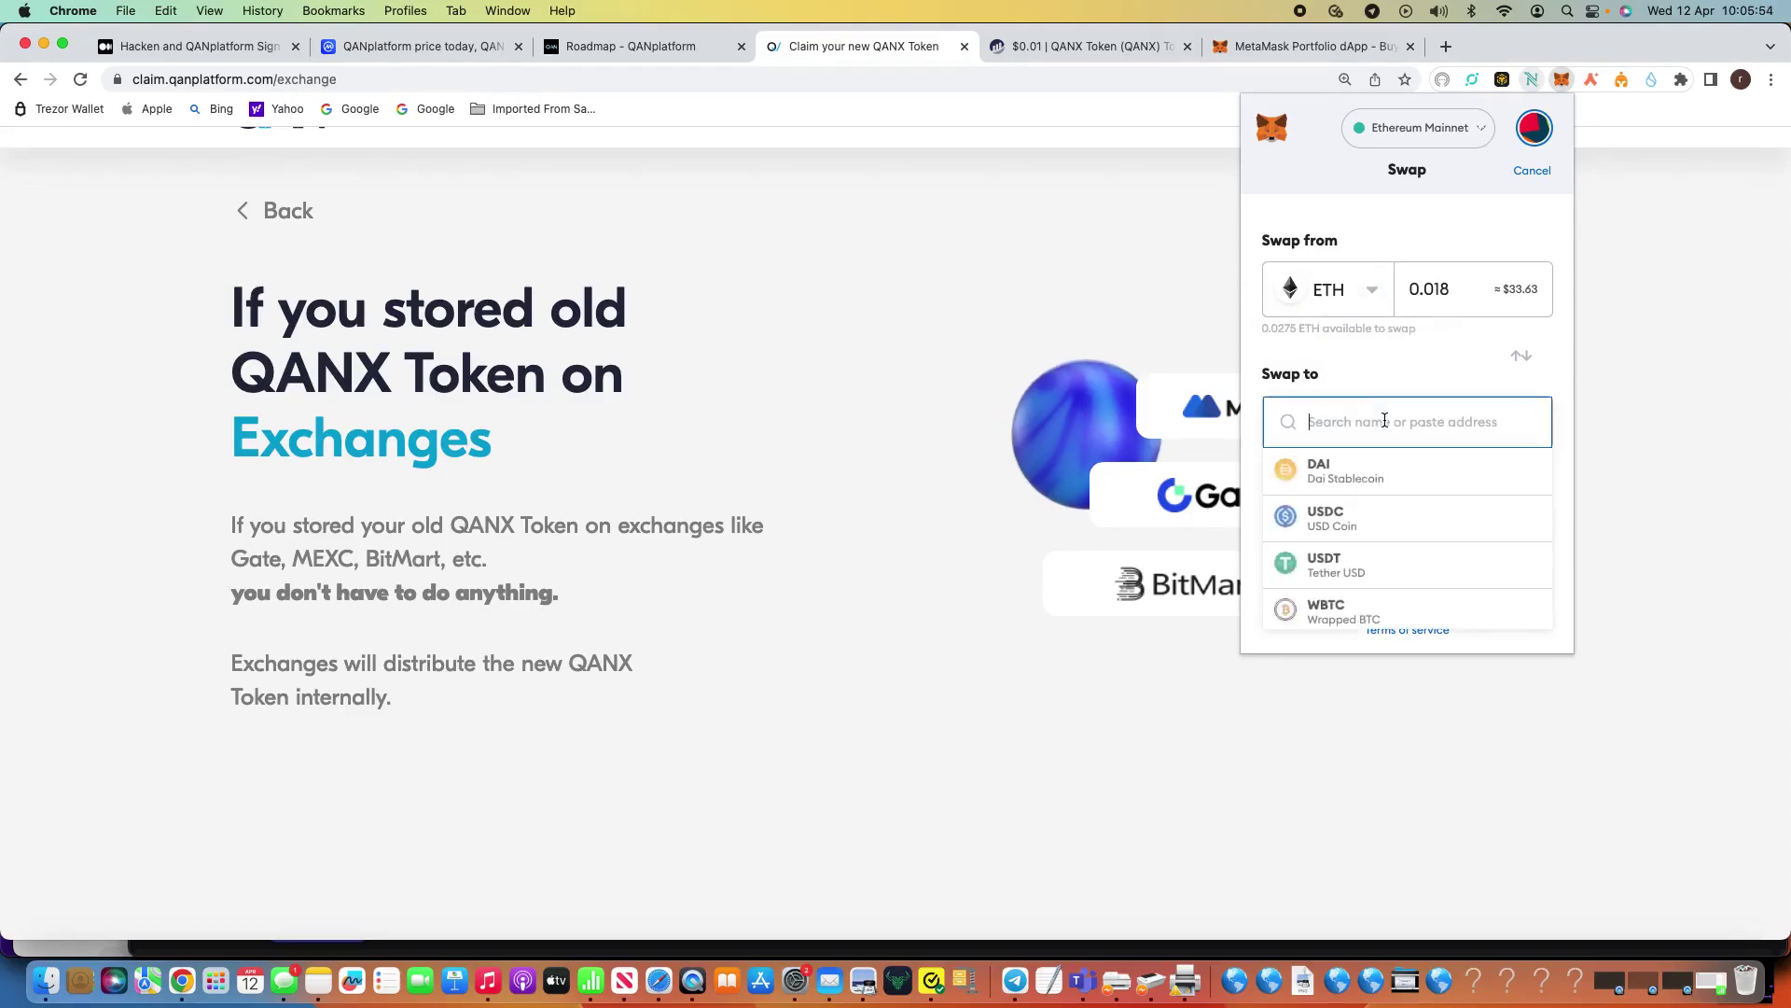
text(QA)
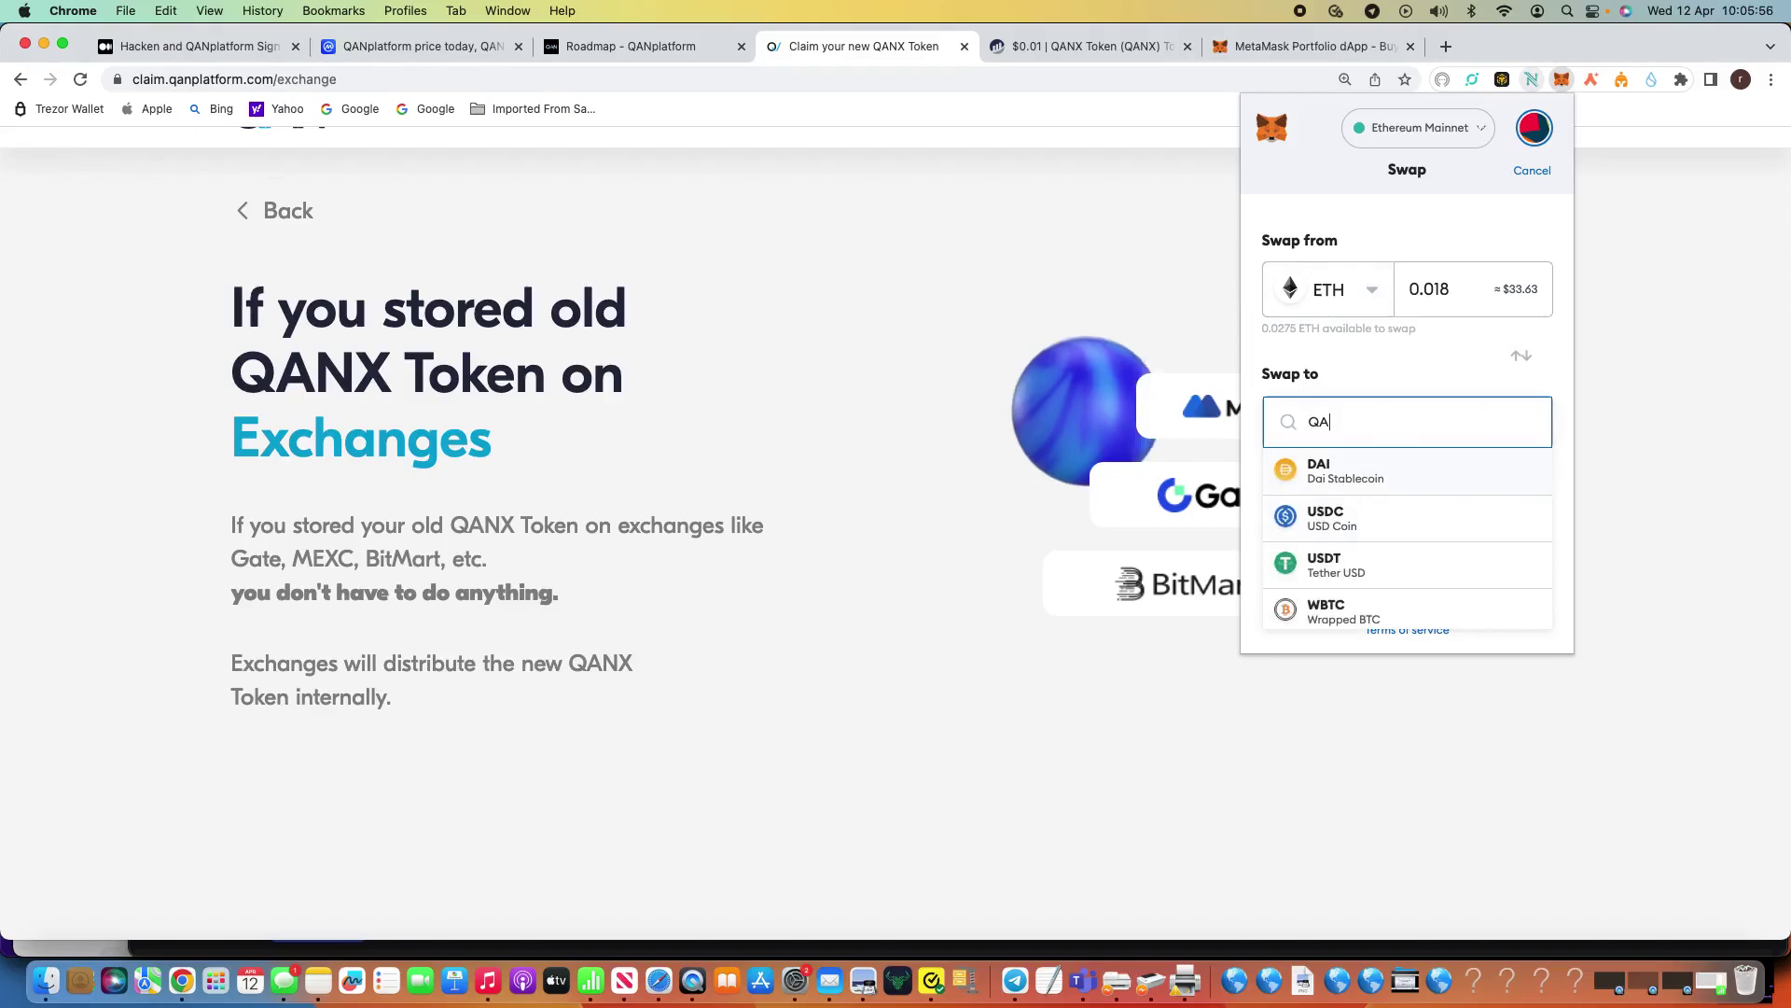
text(NX)
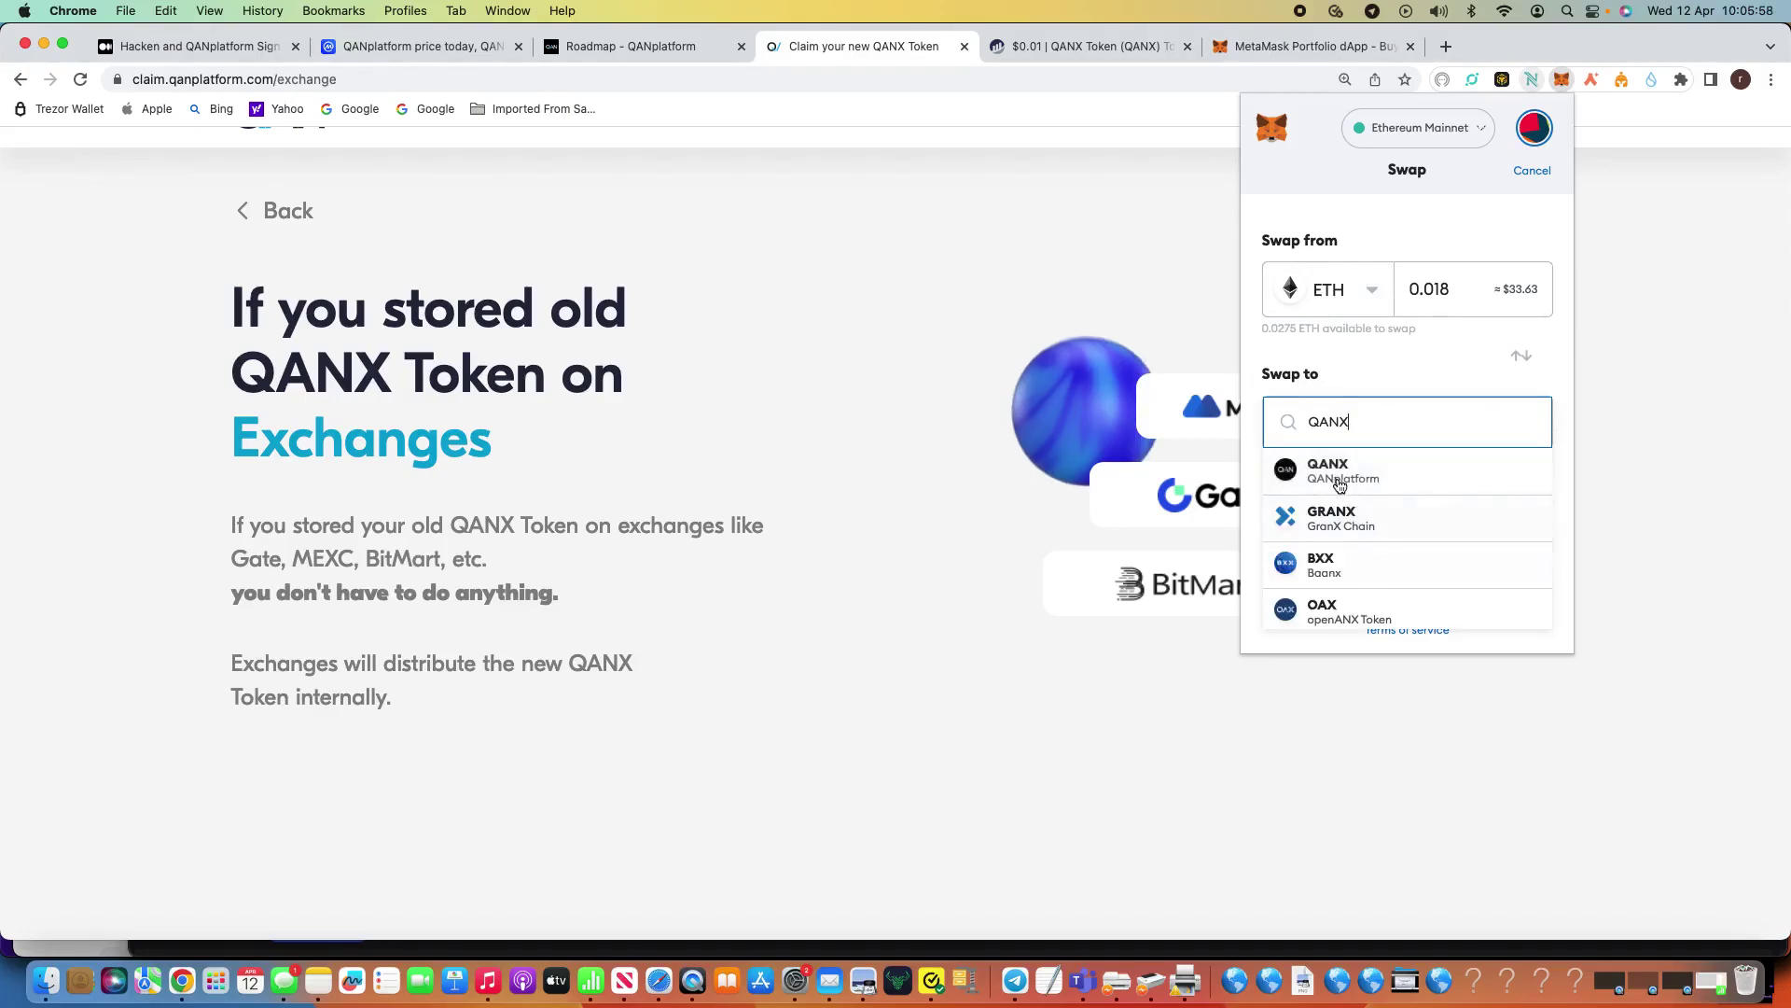
click(1334, 472)
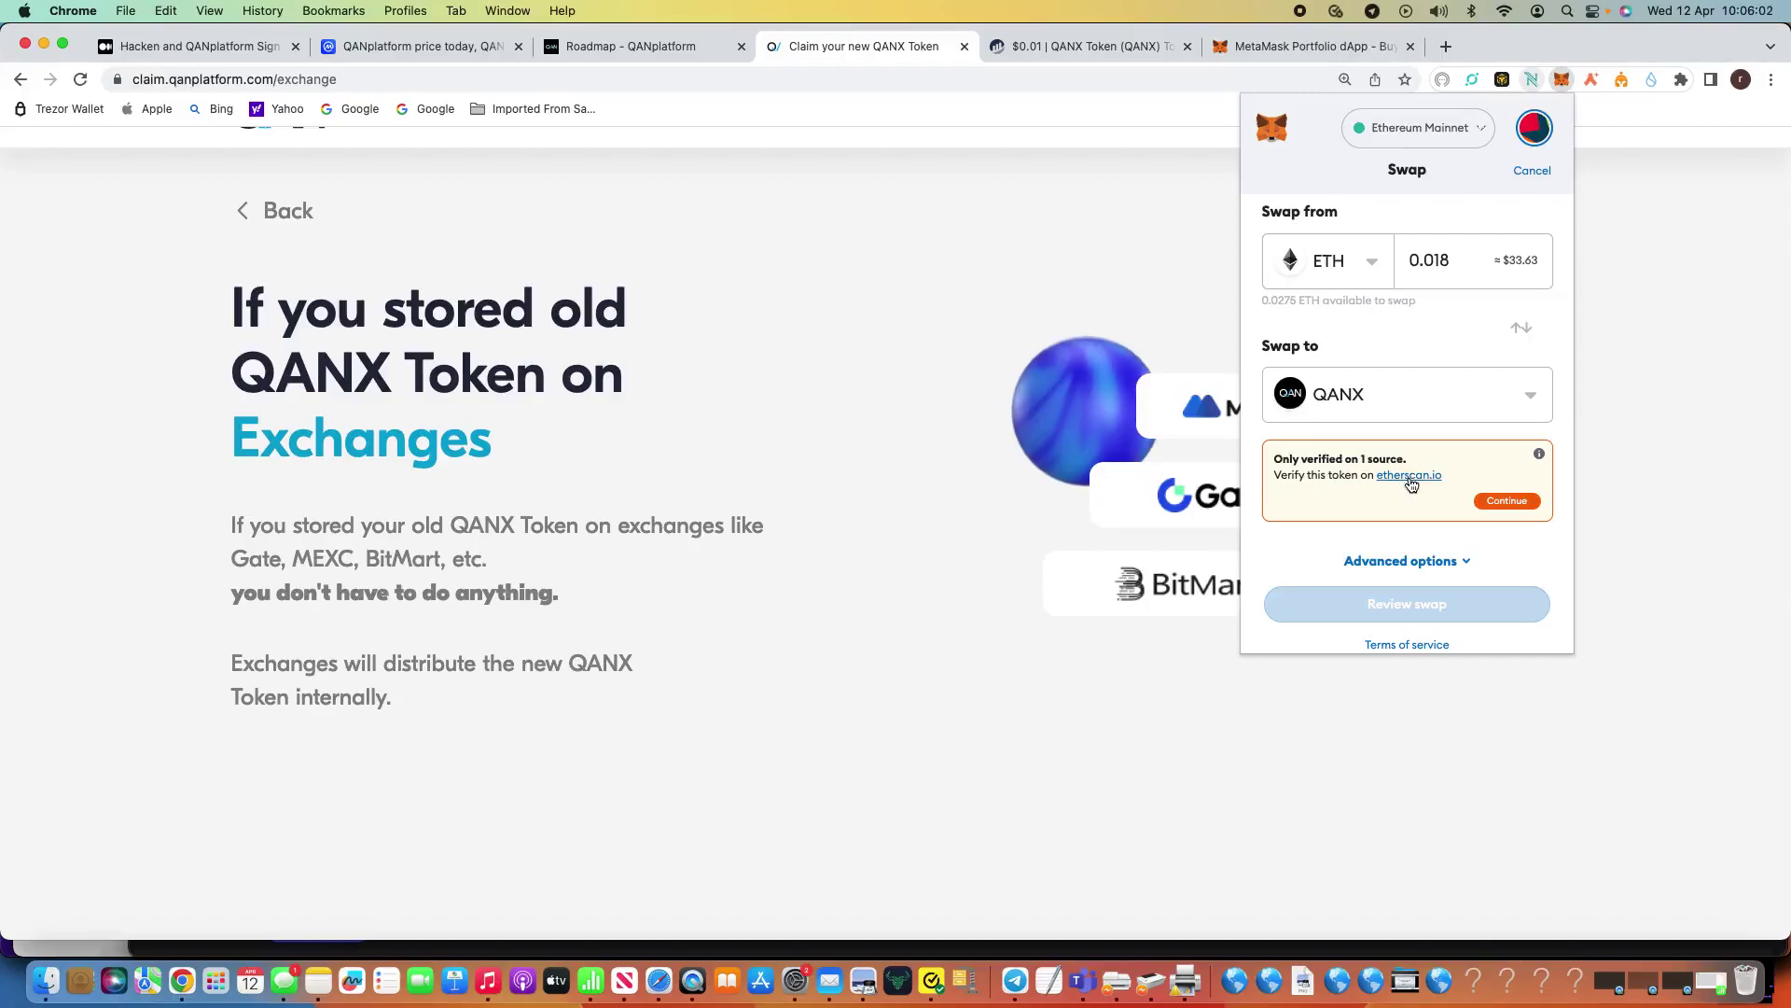
click(1038, 47)
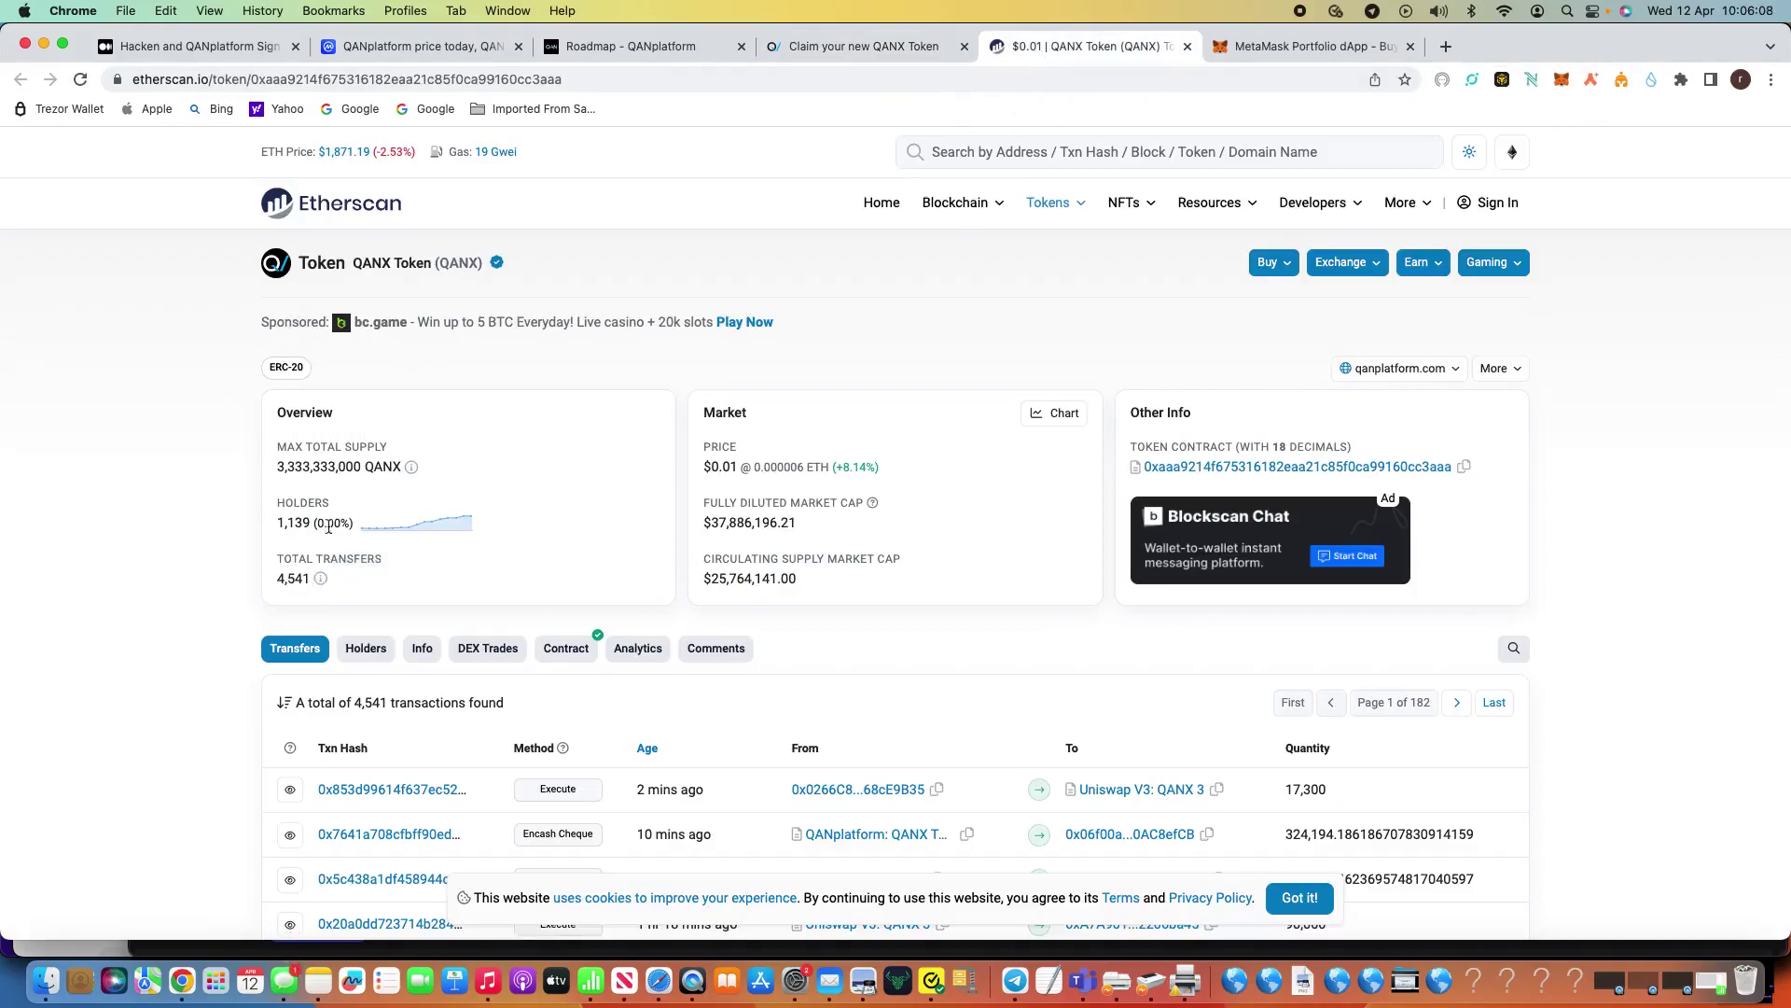
Step: Re-enter a 0.018 ETH to QANX swap in MetaMask and accept the single-source verification warning
click(1560, 82)
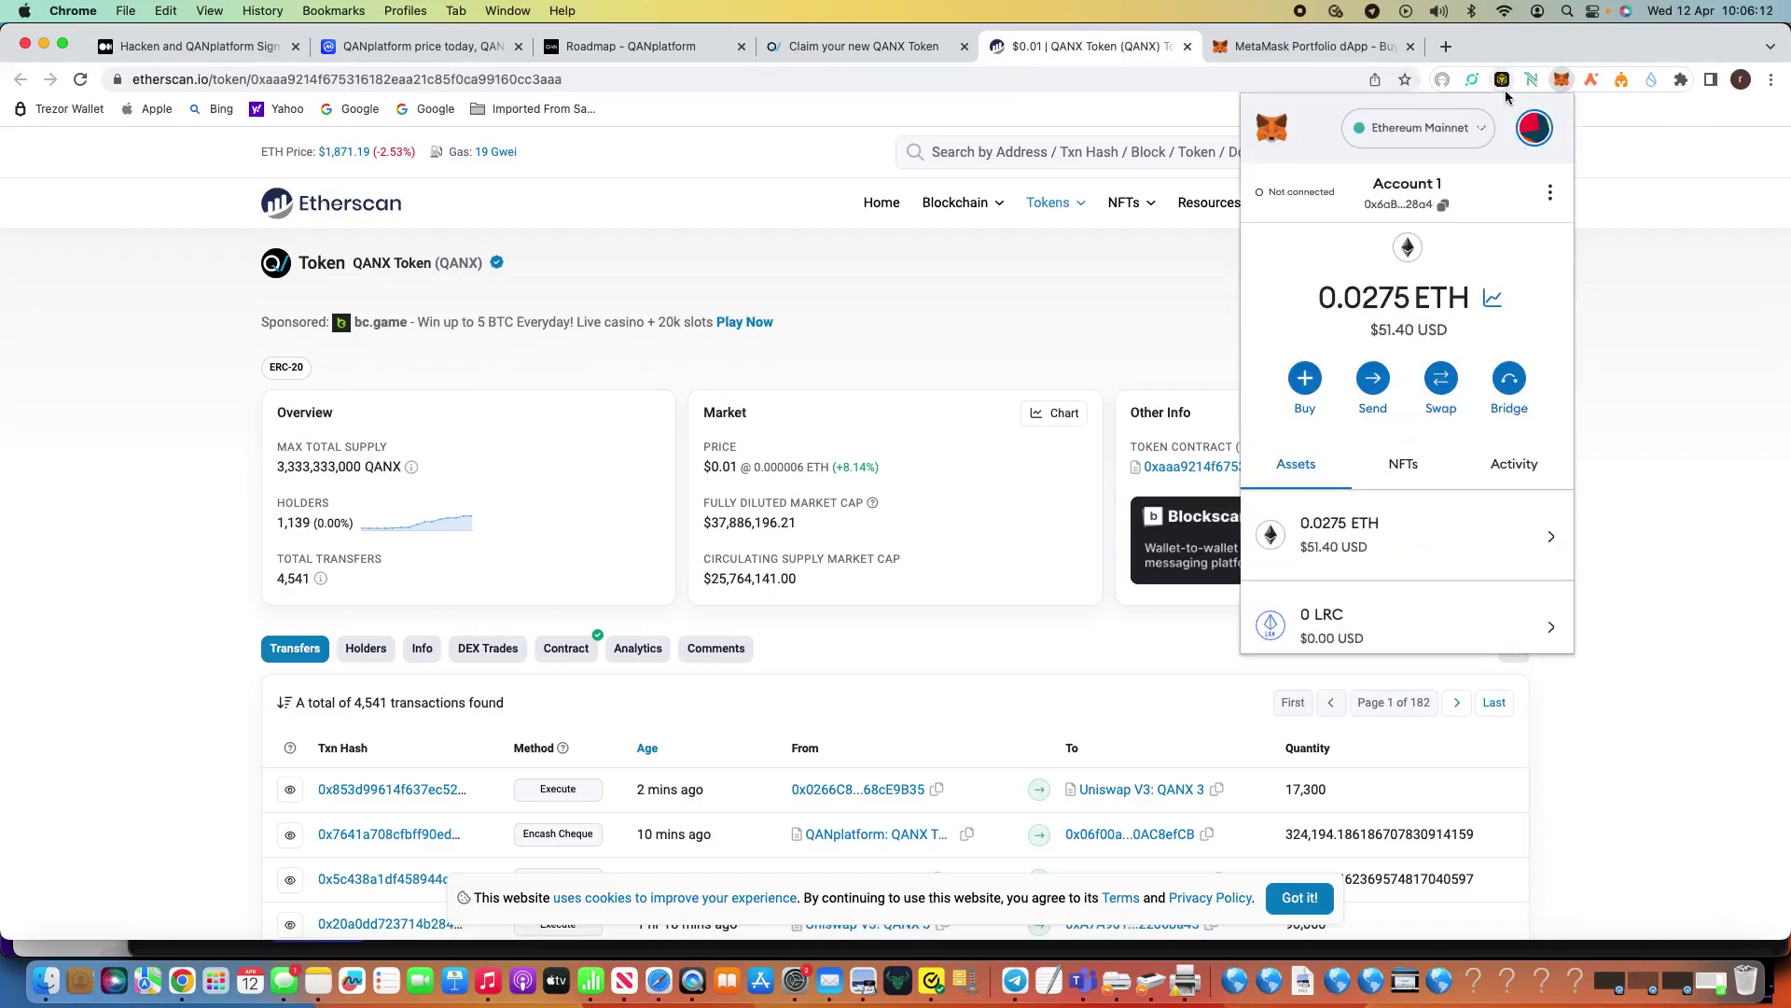
click(1437, 376)
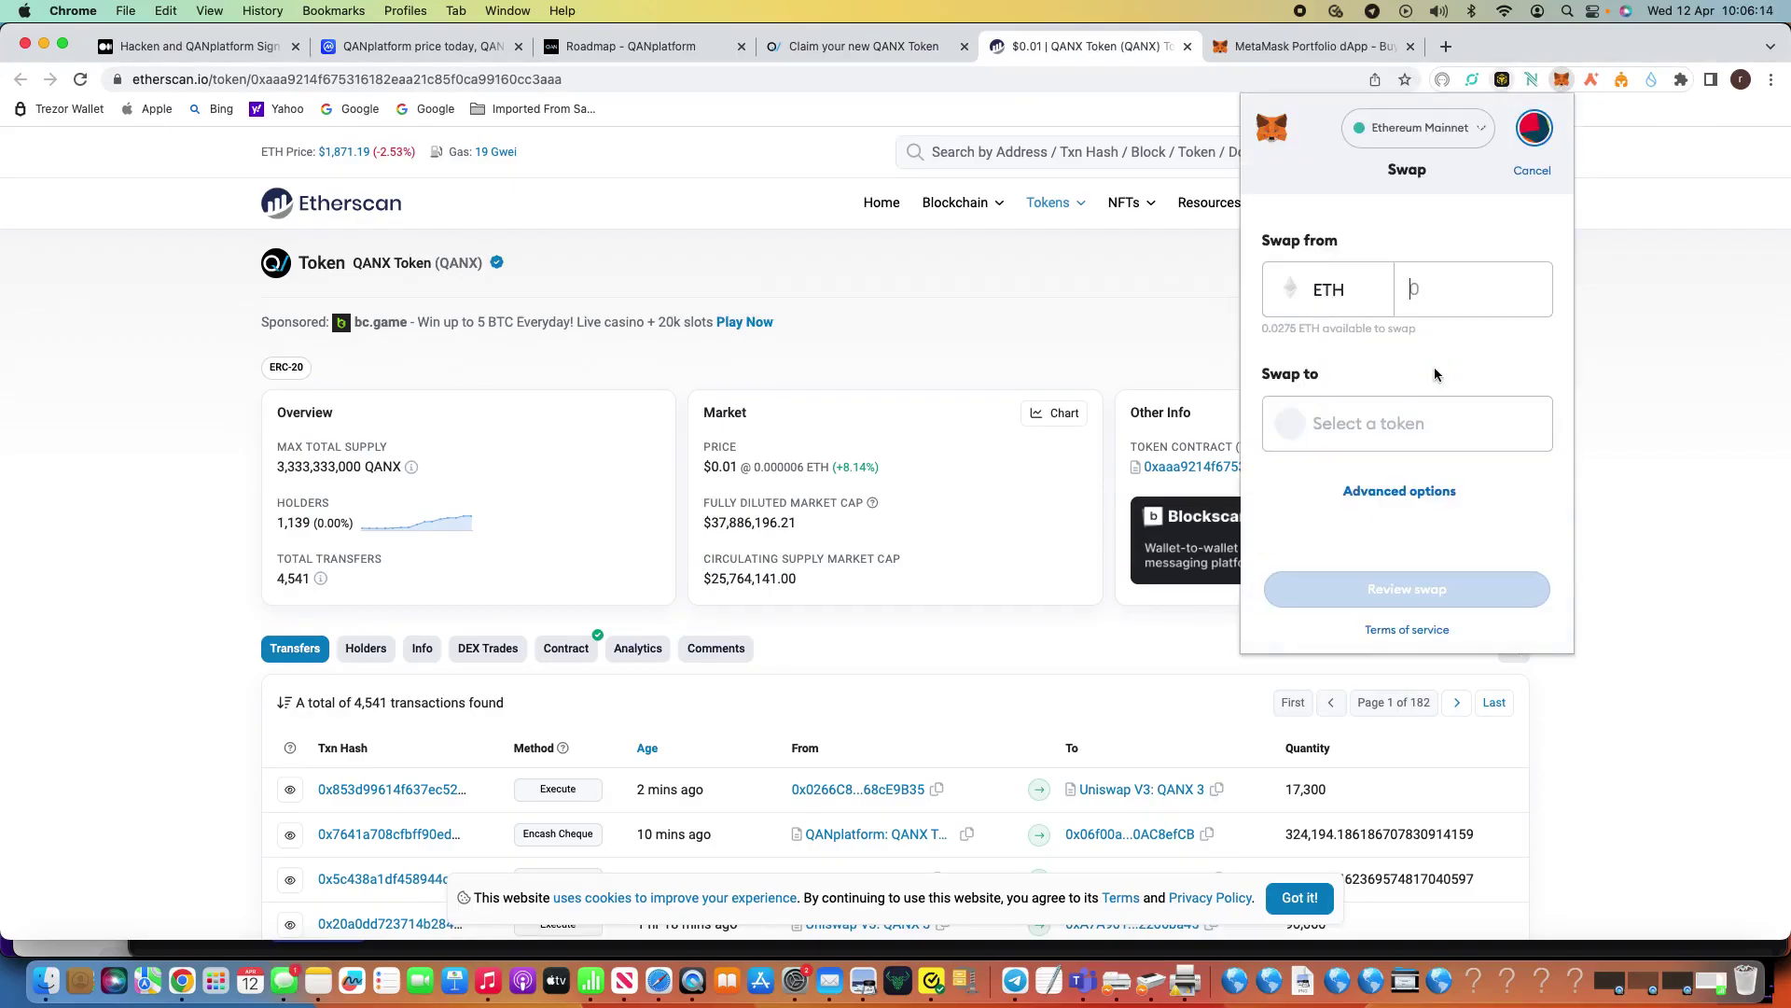
text(0.0)
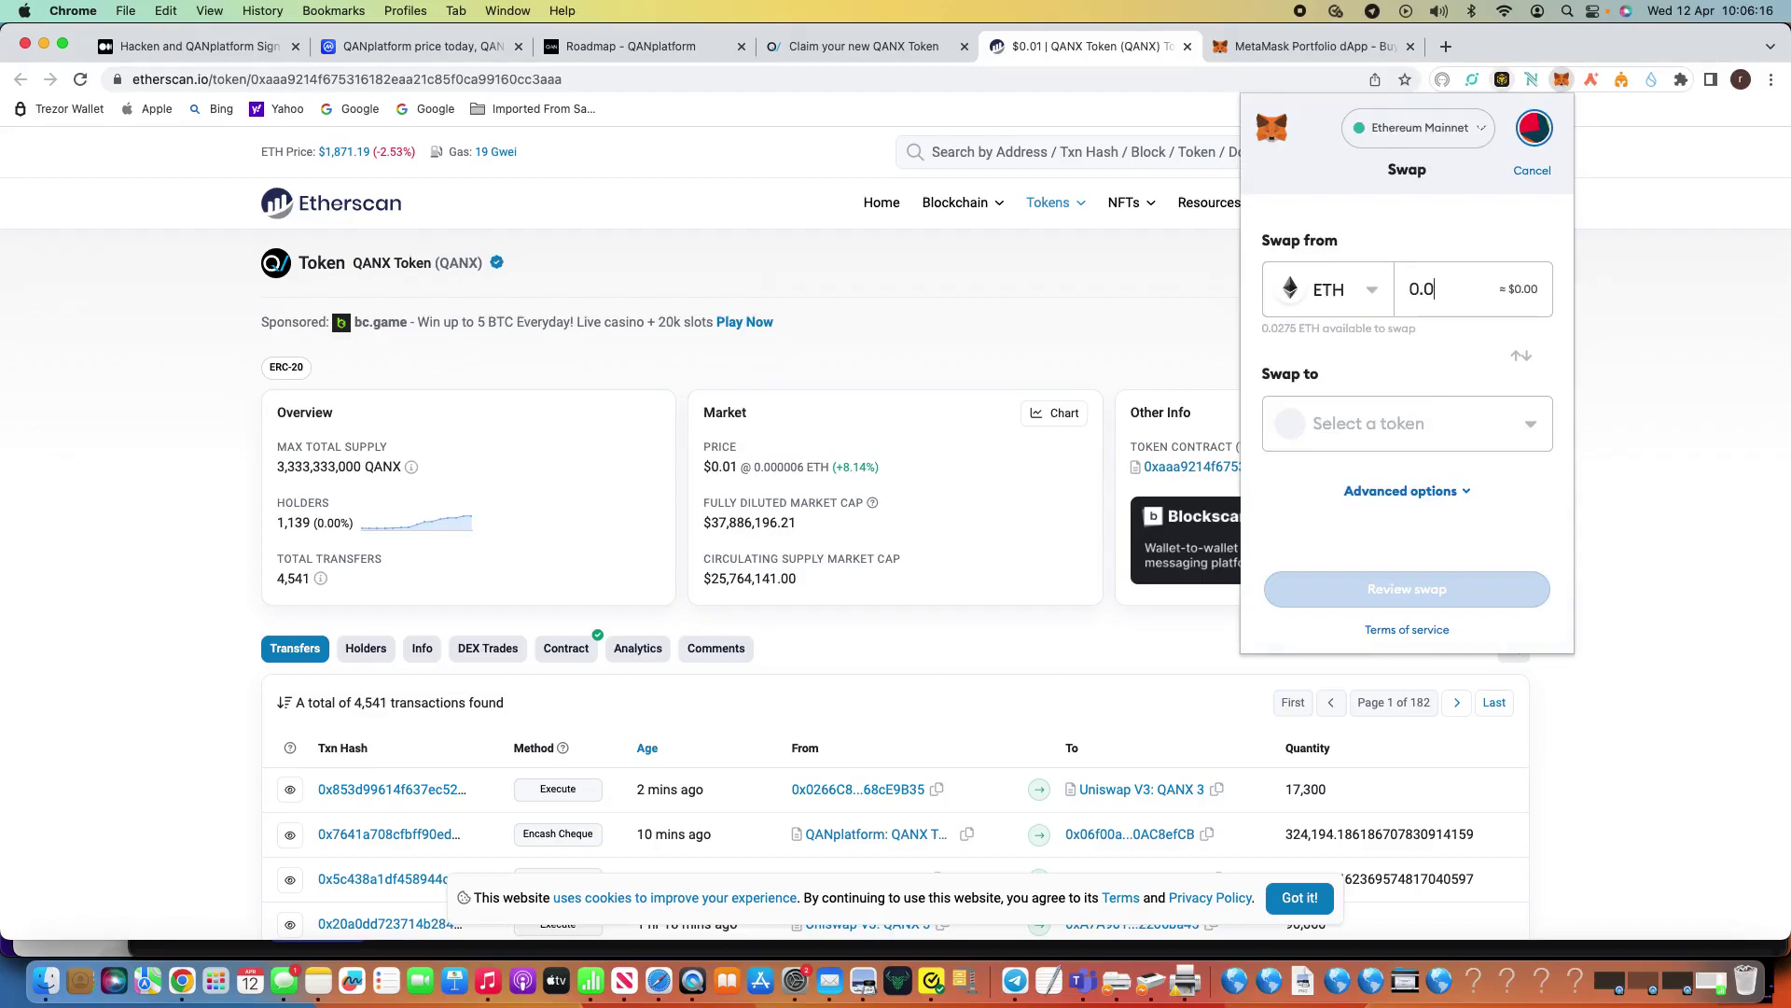
text(18)
click(1322, 435)
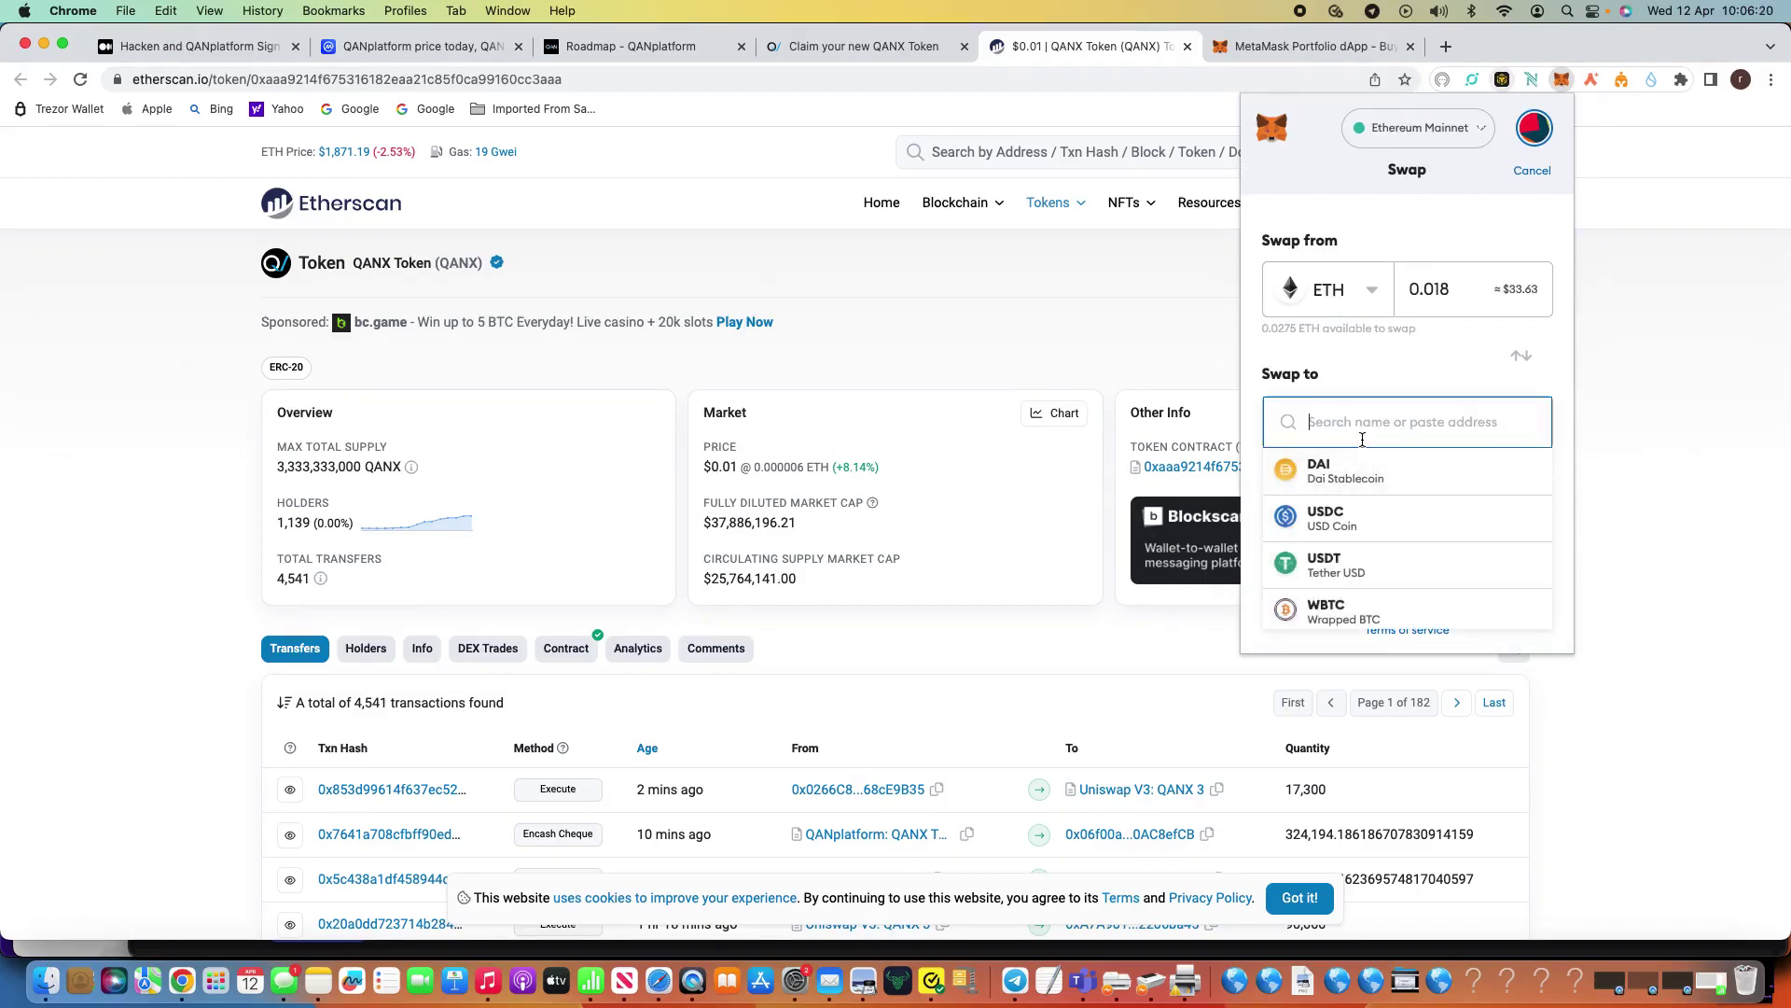
text(QANX)
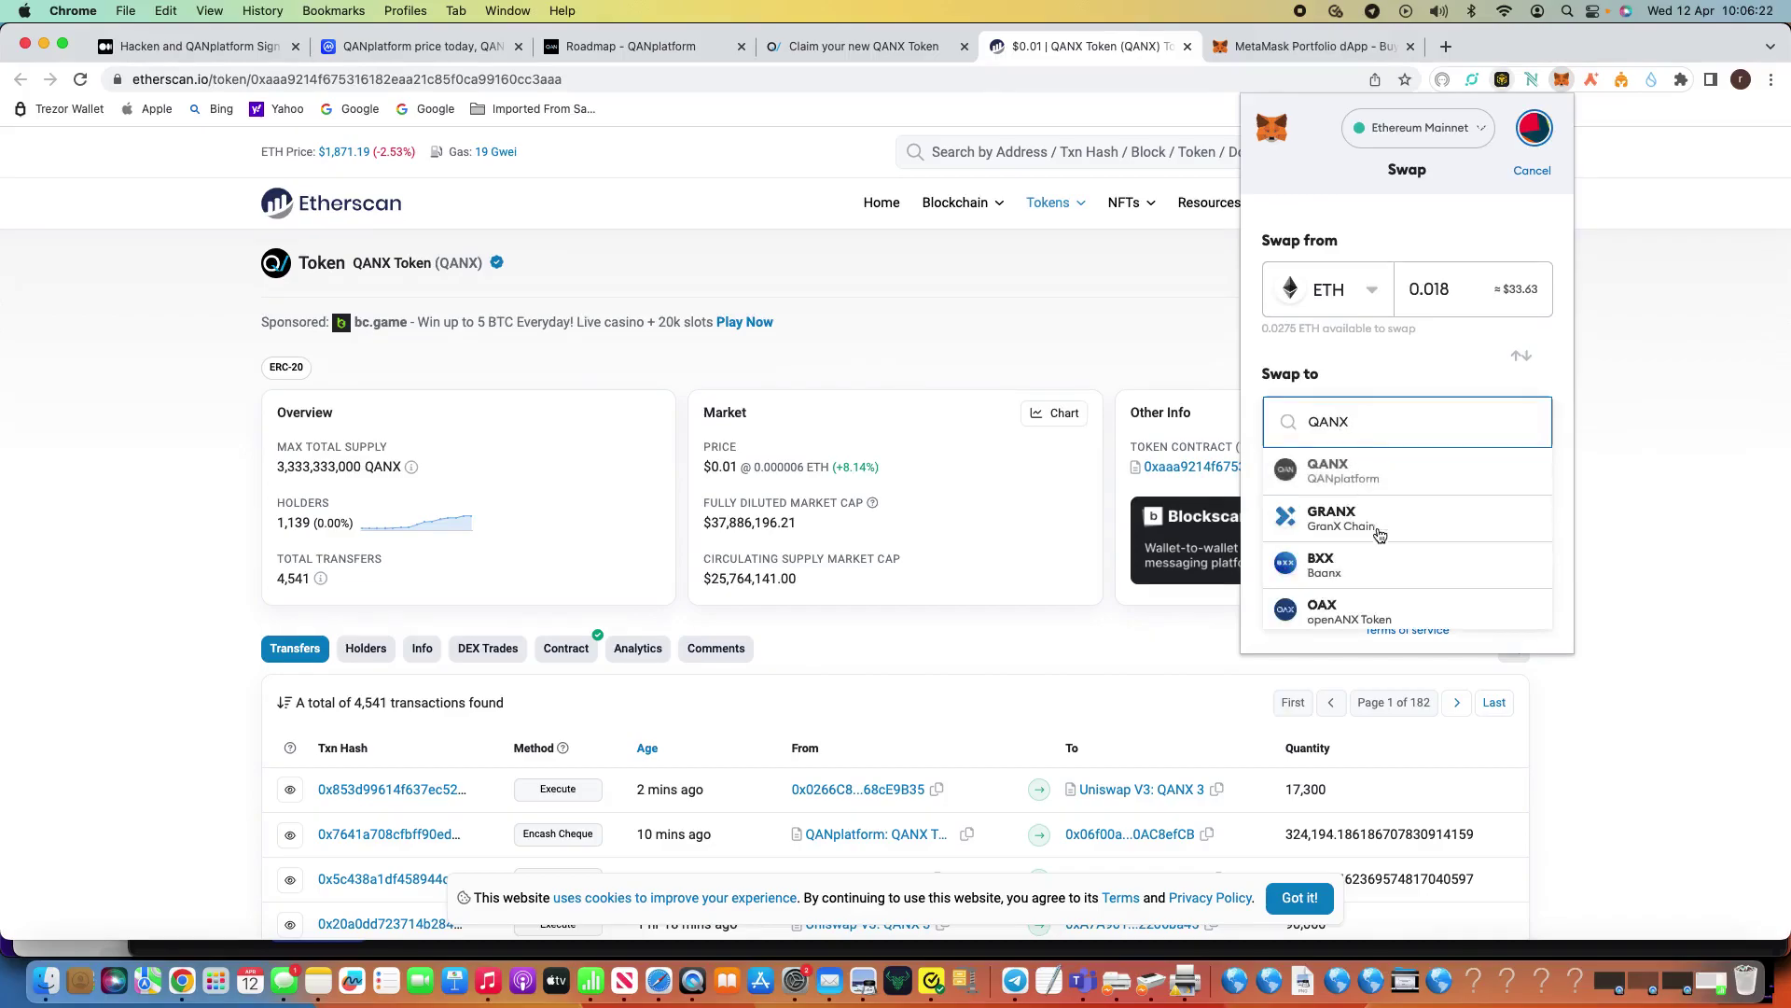
click(1339, 474)
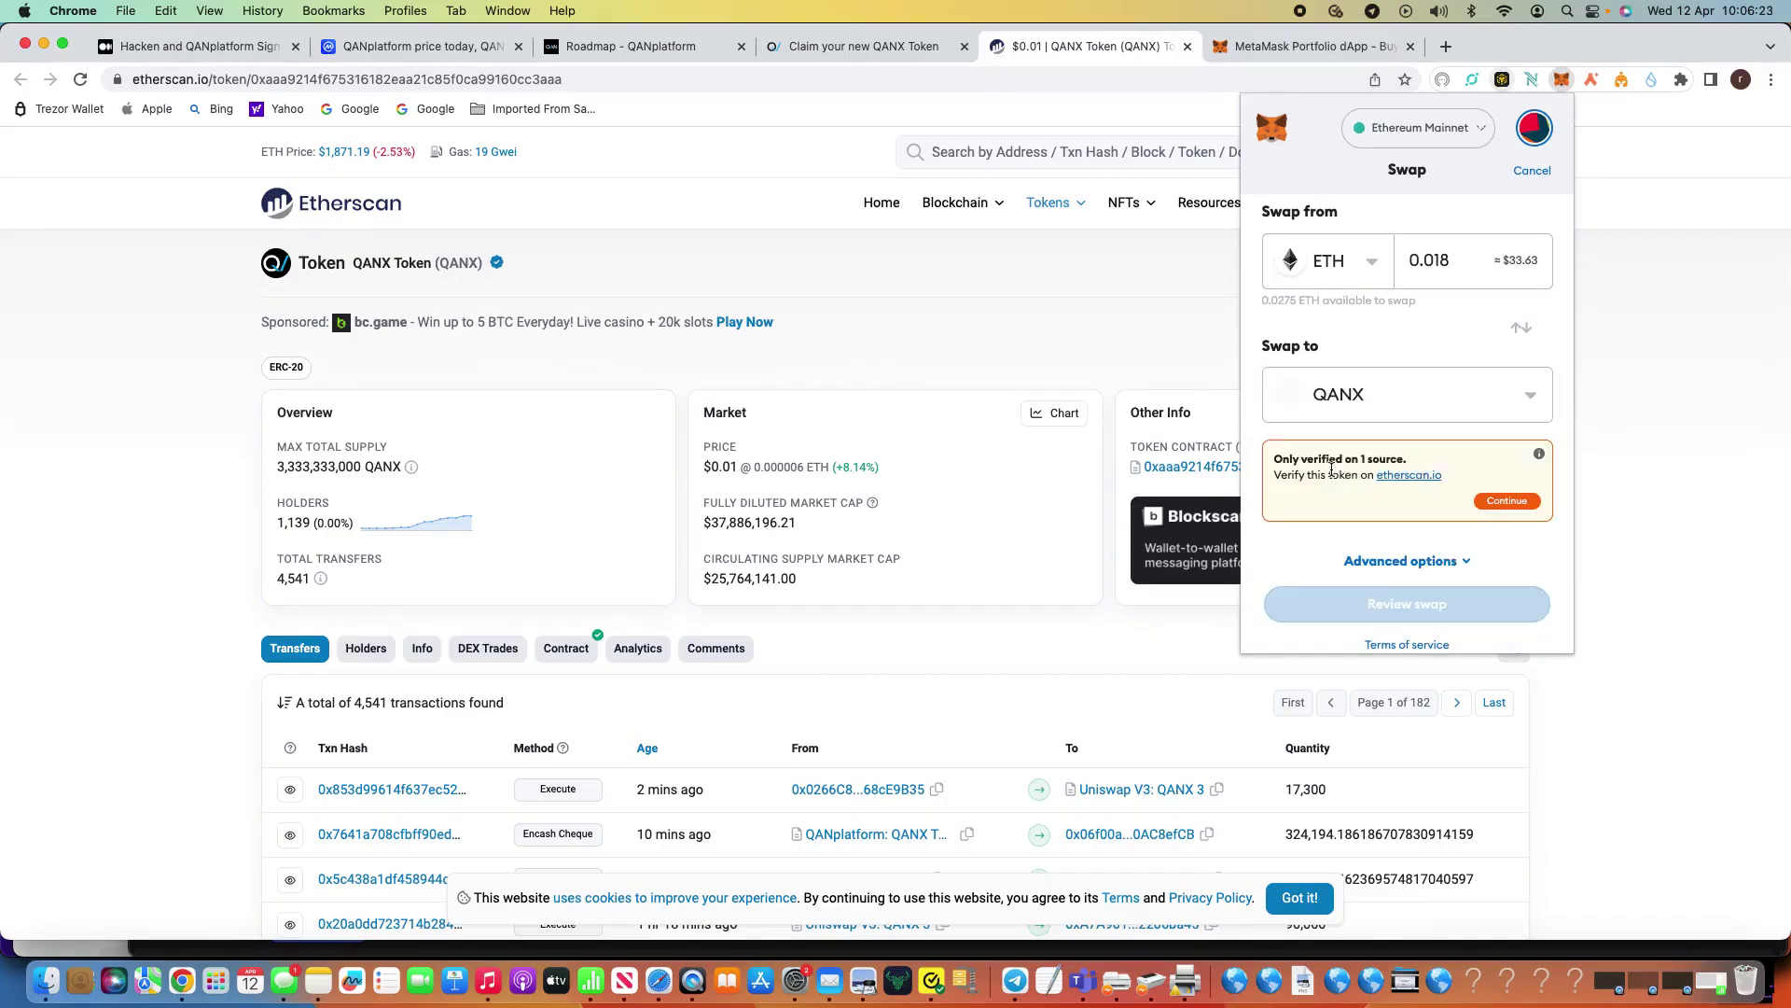
click(1518, 502)
Step: Review the 3032.0342 QANX quote, submit the swap, then return to CoinMarketCap's QANX page
click(1438, 597)
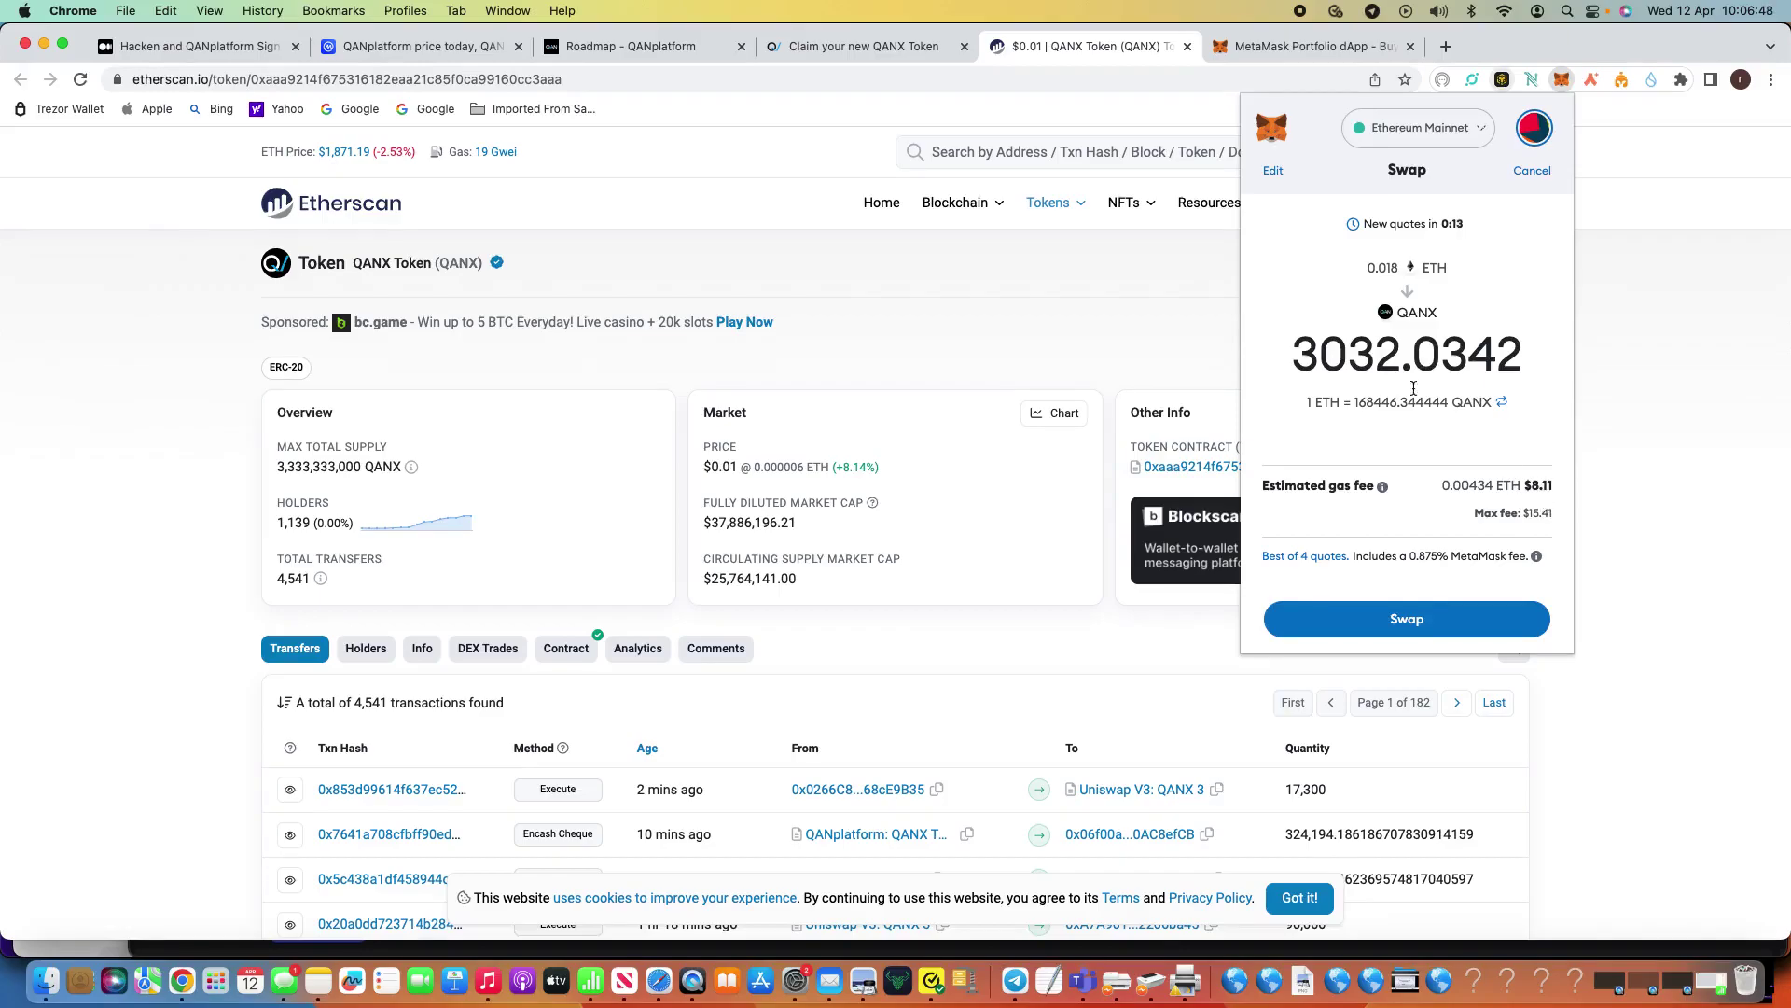
click(1389, 619)
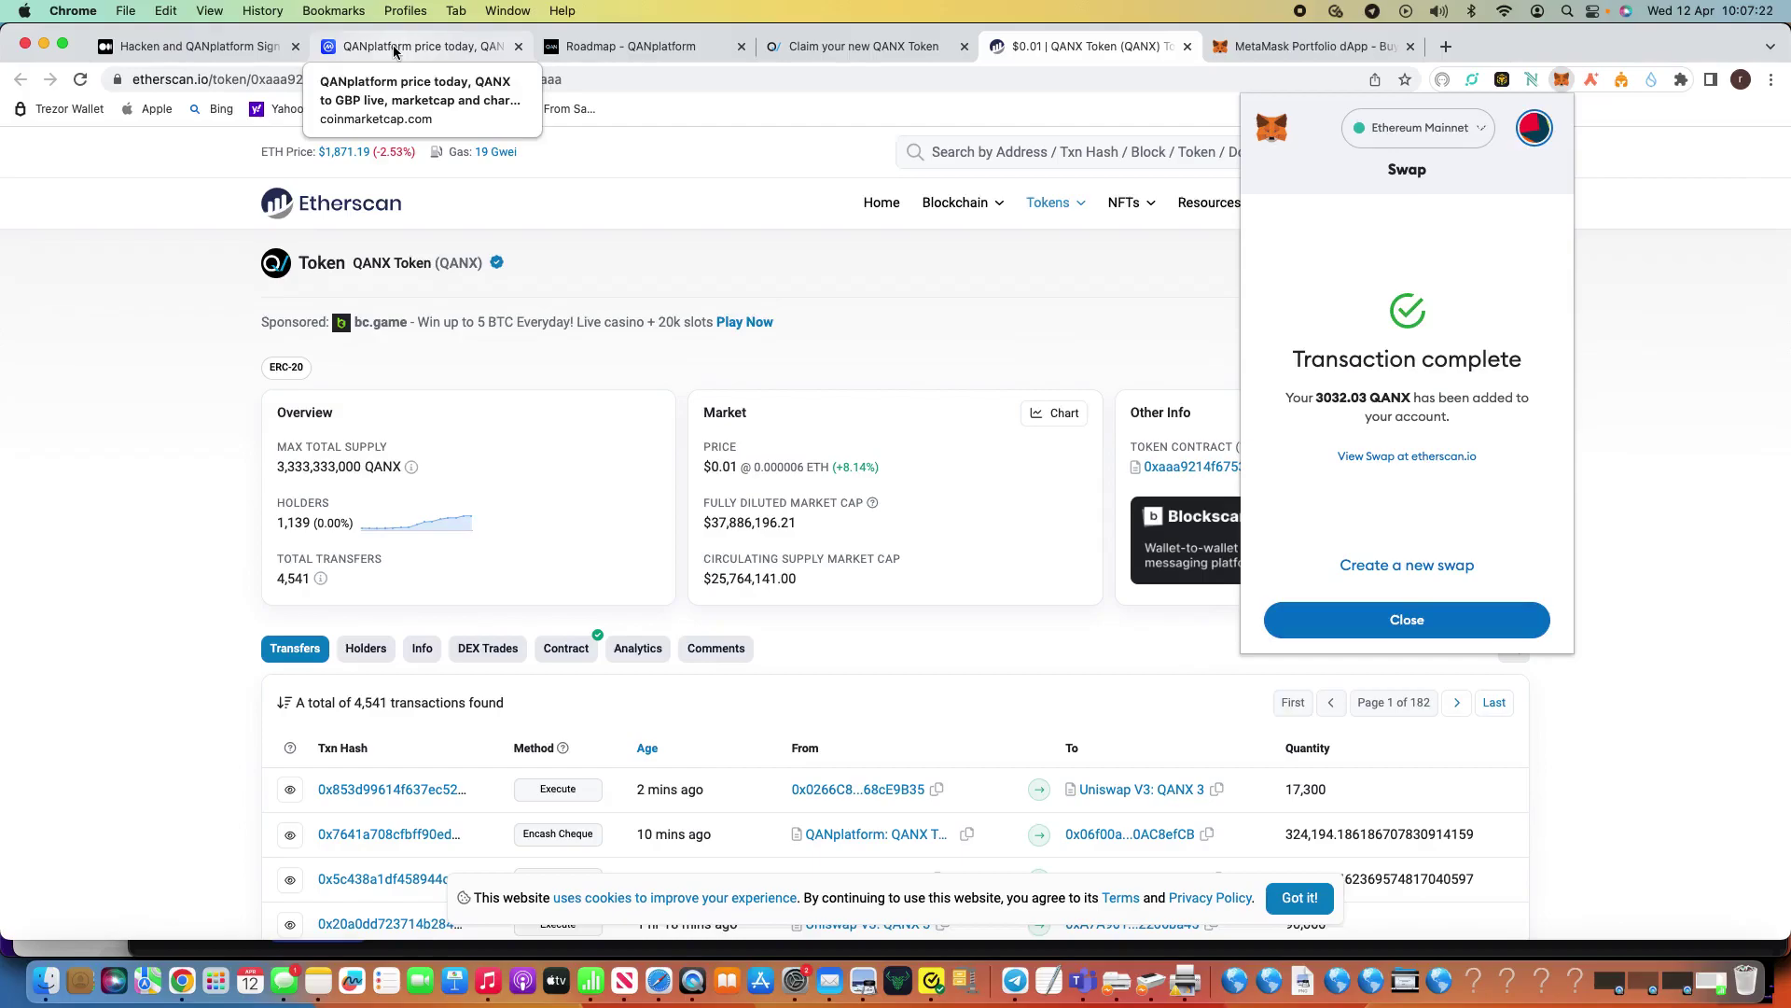
click(394, 44)
Step: Scroll CoinMarketCap's QANX page to see the £0.00904 price, £20,433,399 market cap and £97,527 volume
scroll(1163, 479, up, 5)
scroll(1163, 479, up, 3)
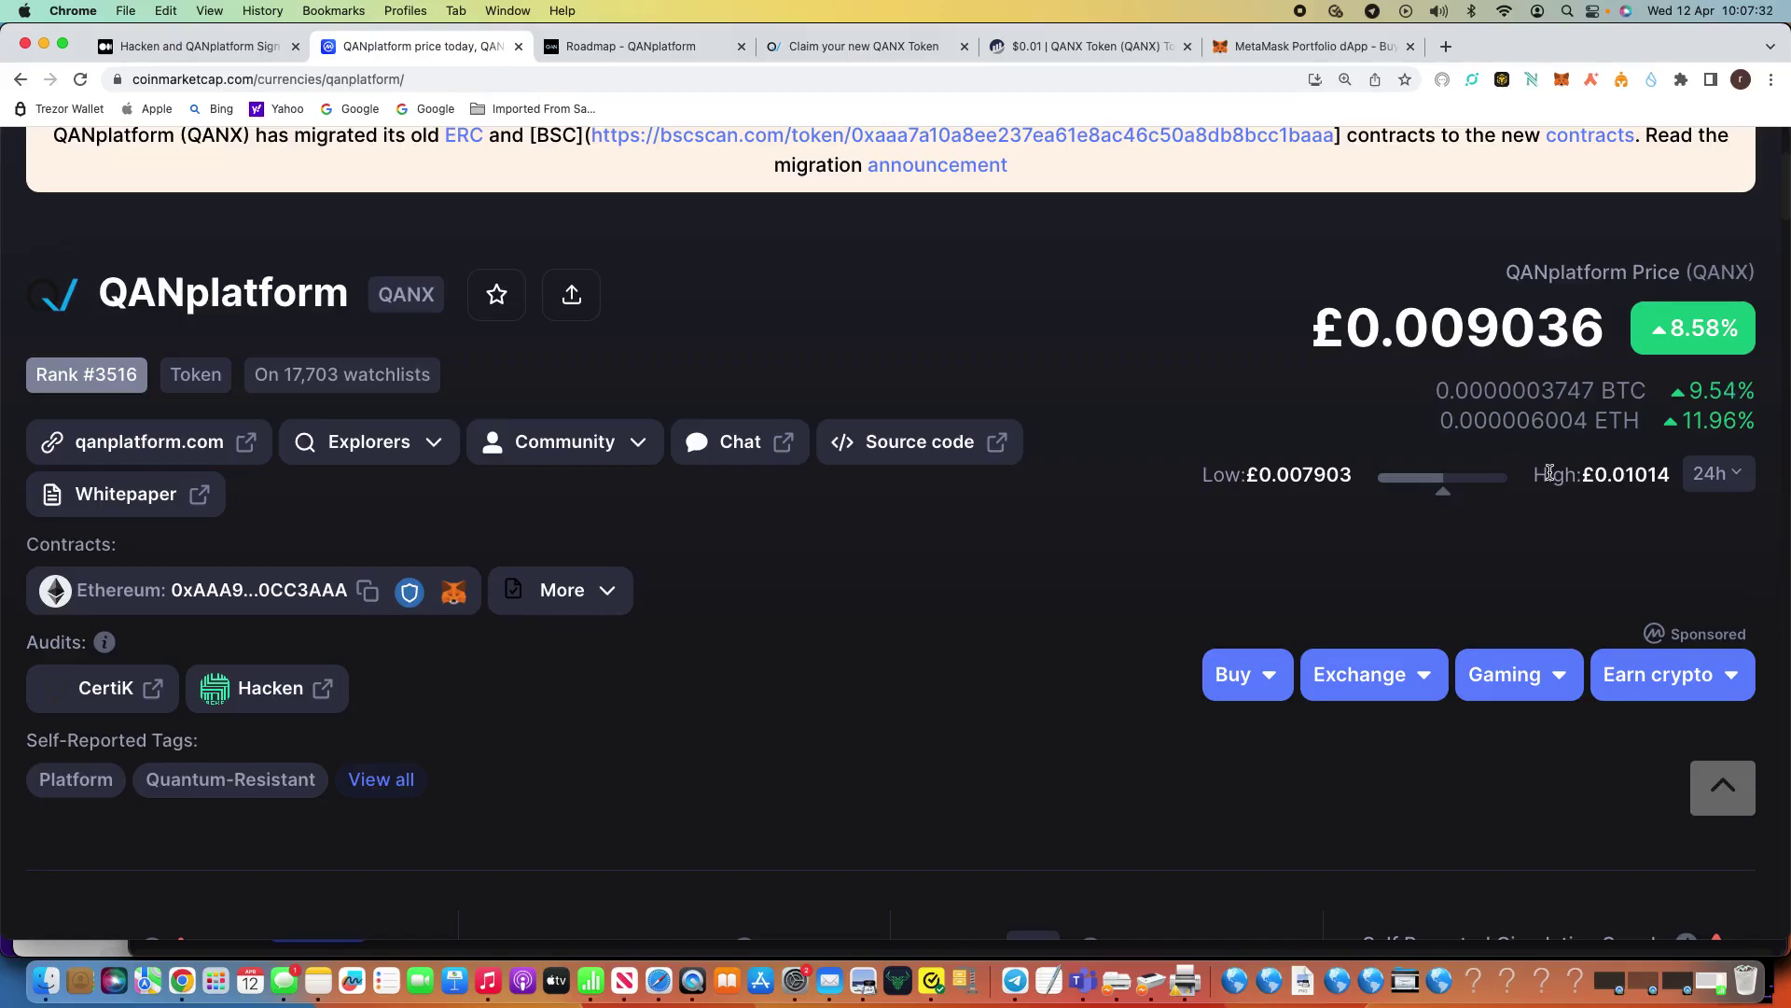
scroll(1474, 610, down, 1)
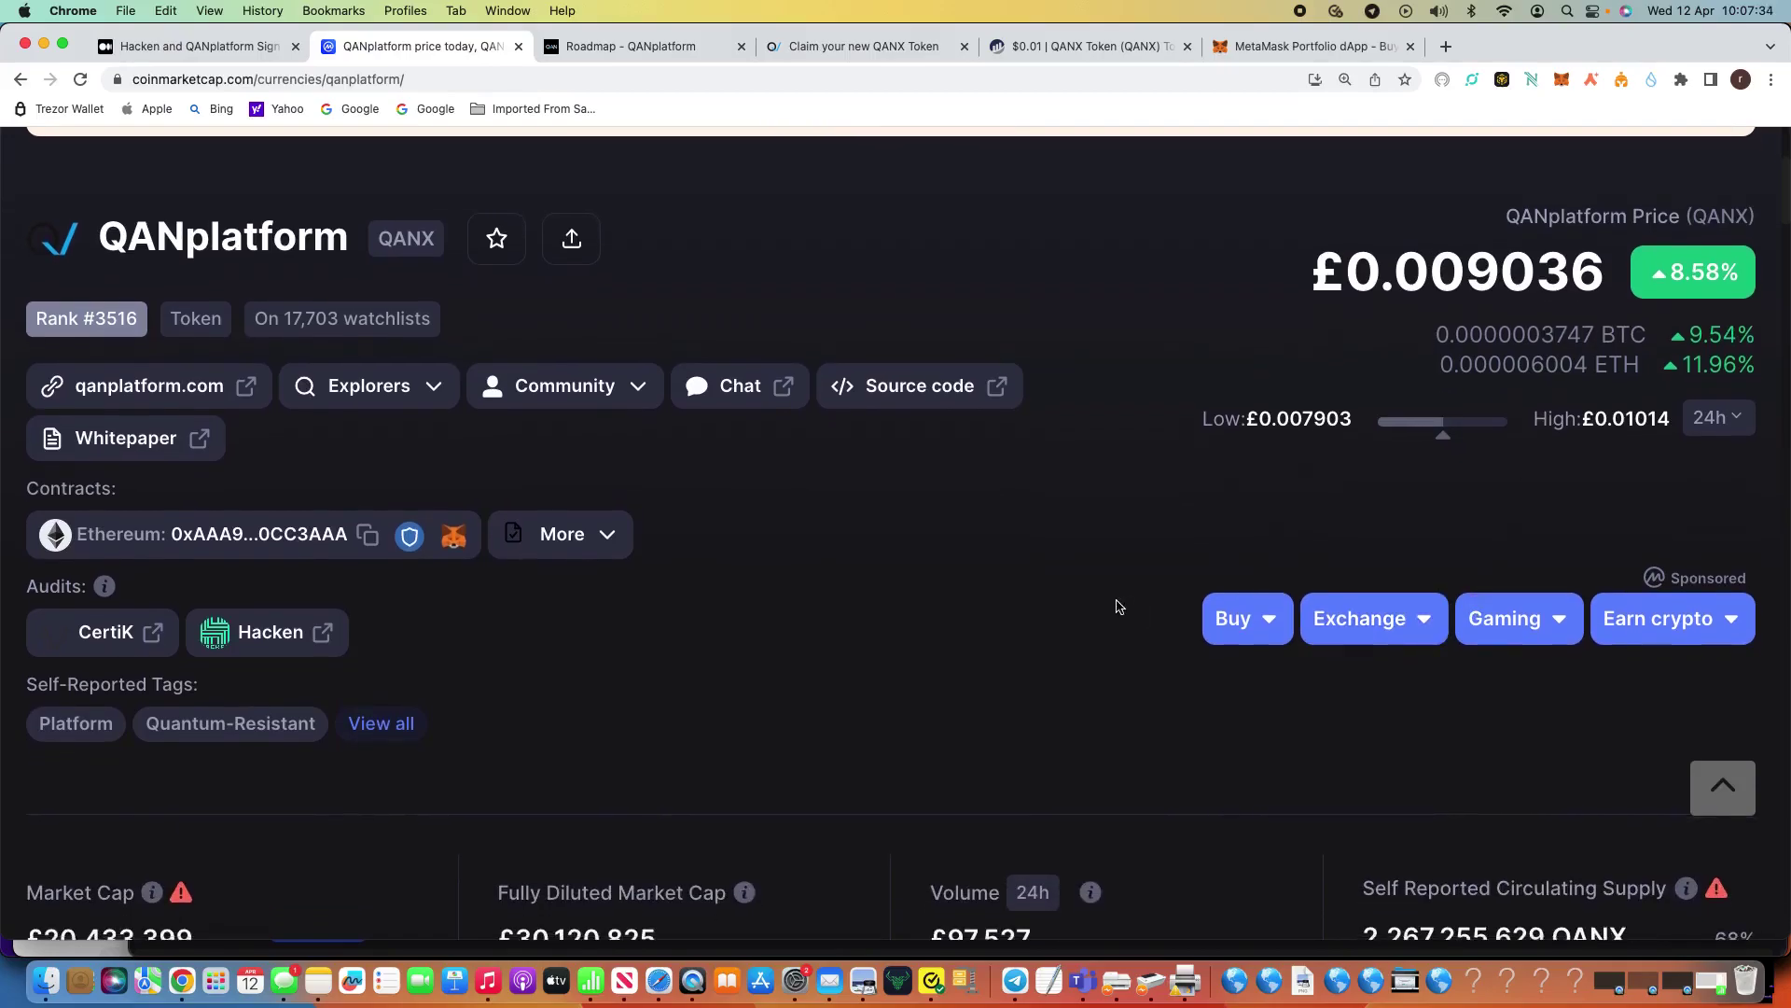
scroll(1474, 609, down, 1)
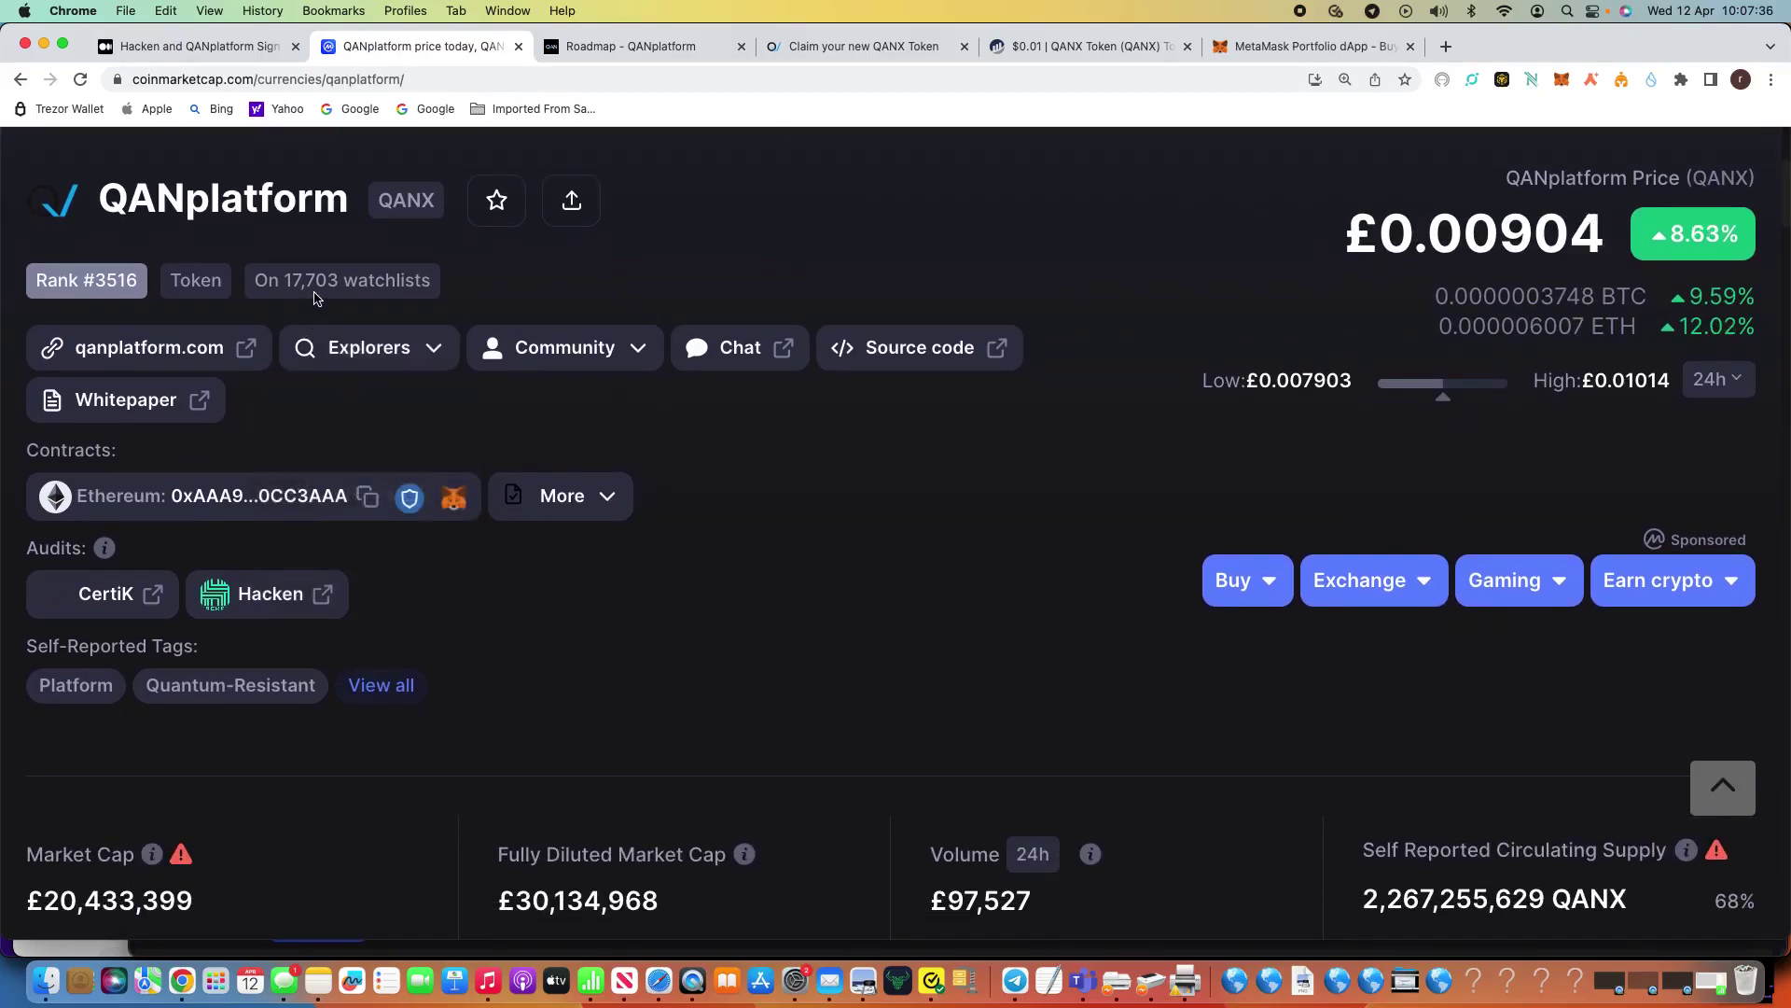